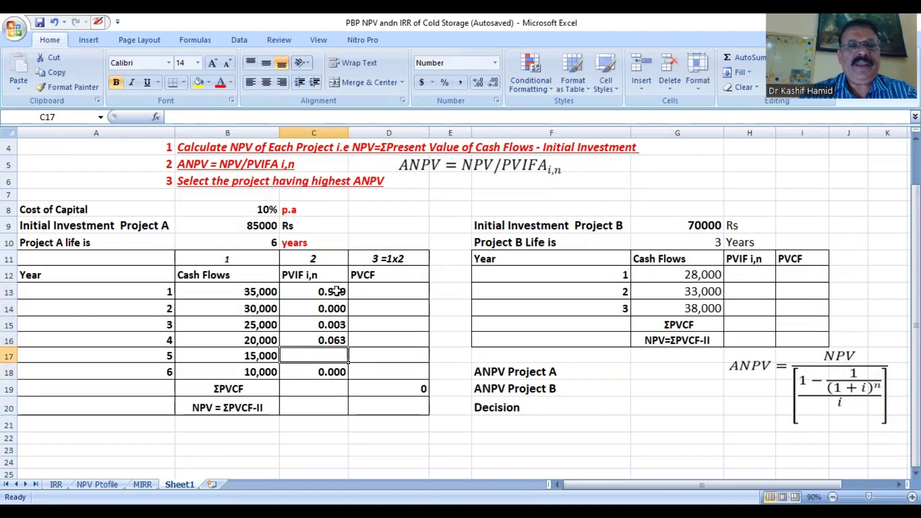
- Lock the rate as B$8 in C13's PVIF formula and fill it to C18 (0.909 to 0.564)
click(334, 292)
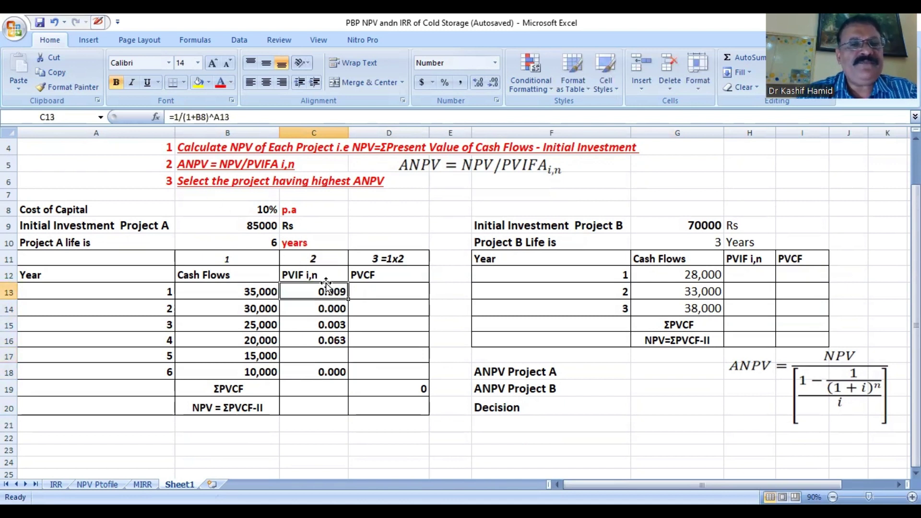
click(203, 120)
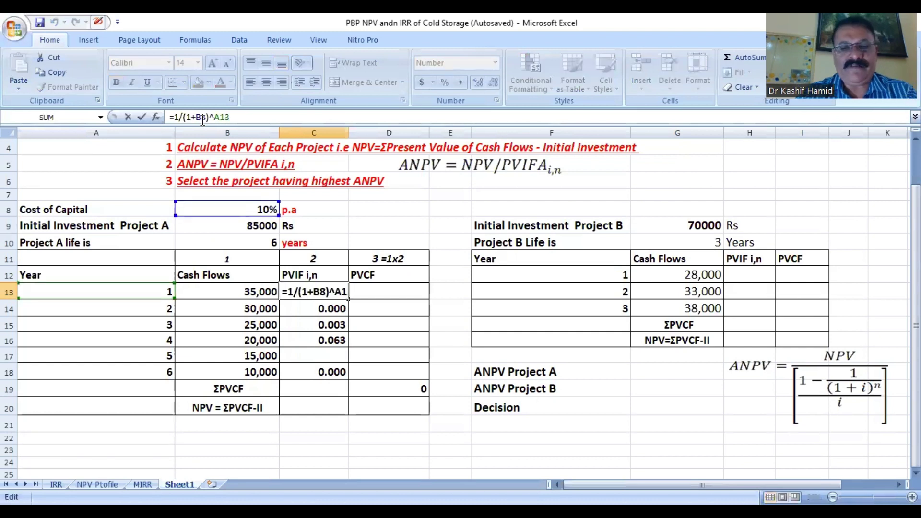
text($)
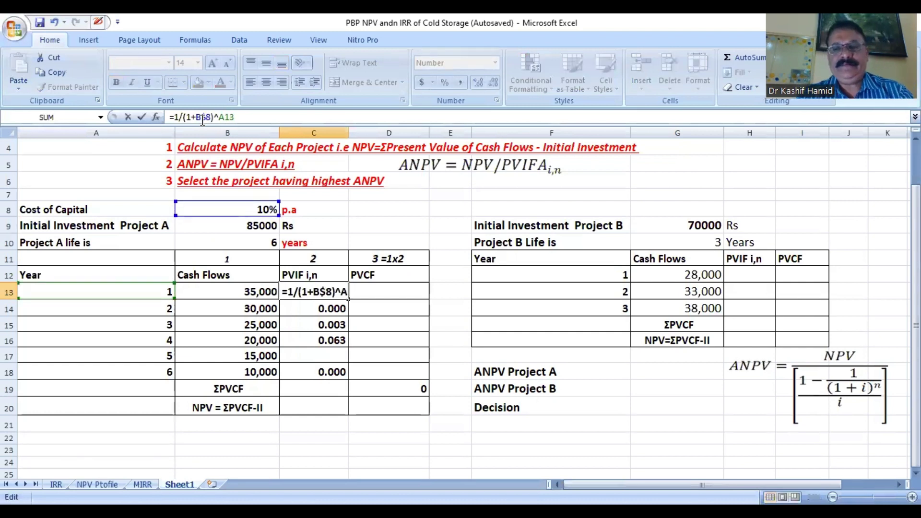
key(Return)
click(329, 292)
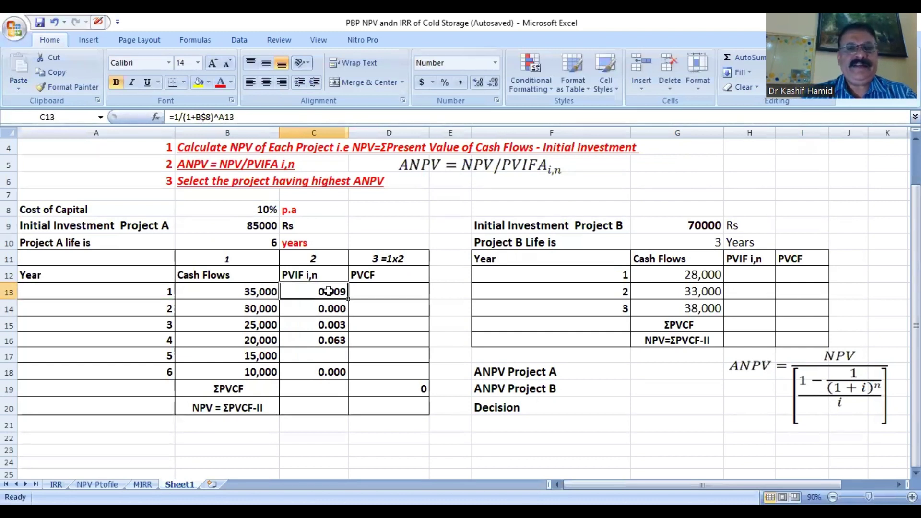
drag(348, 298, 342, 385)
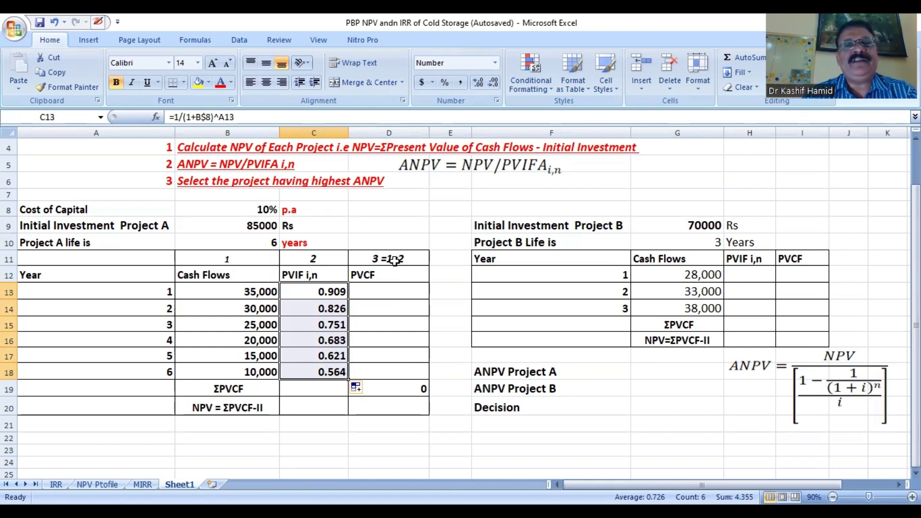
click(378, 294)
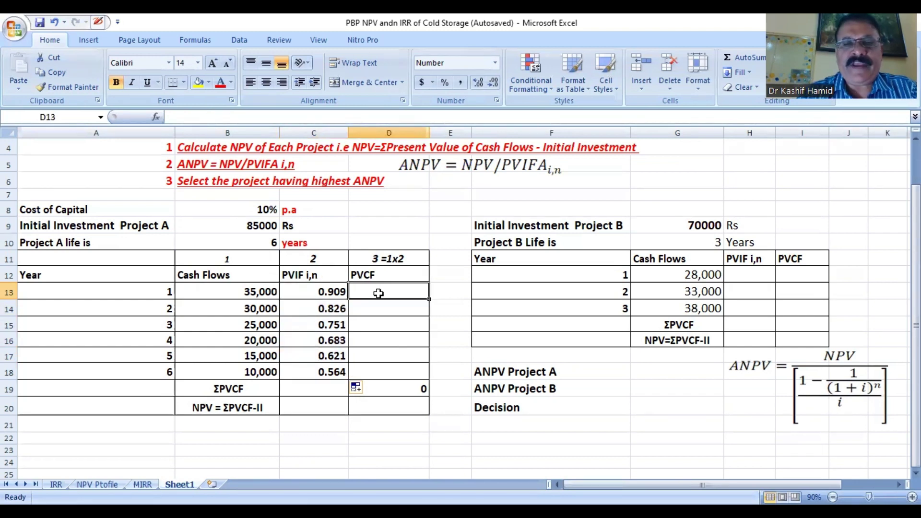
- Enter =B13*C13 in D13, copy it through D18, and include the 104,013 total
text(=)
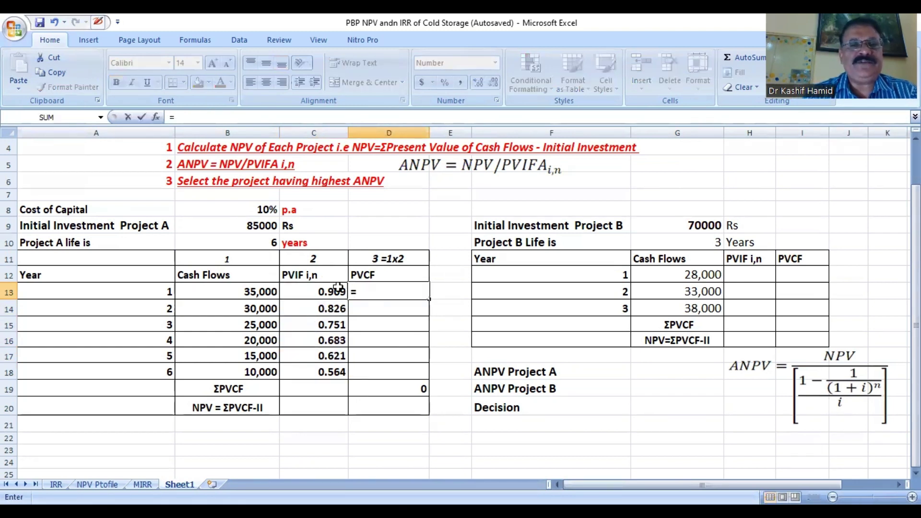
click(254, 291)
text(*)
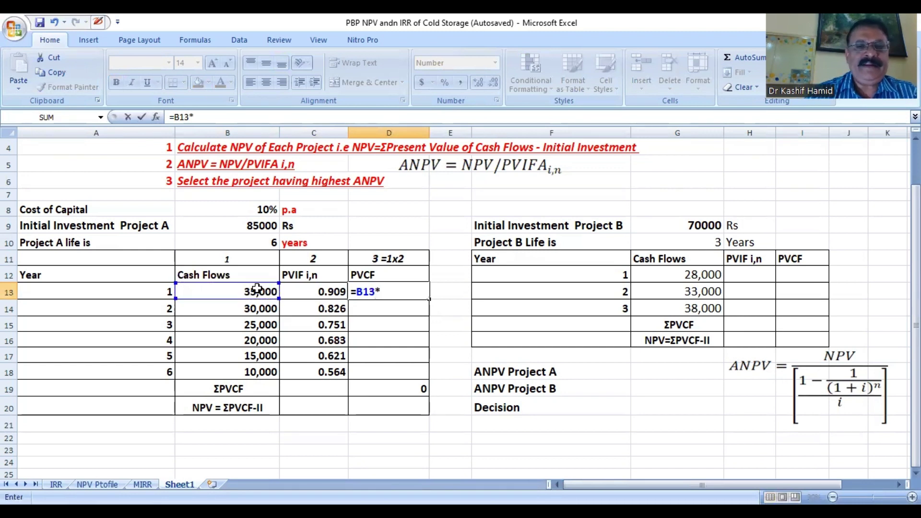
click(309, 290)
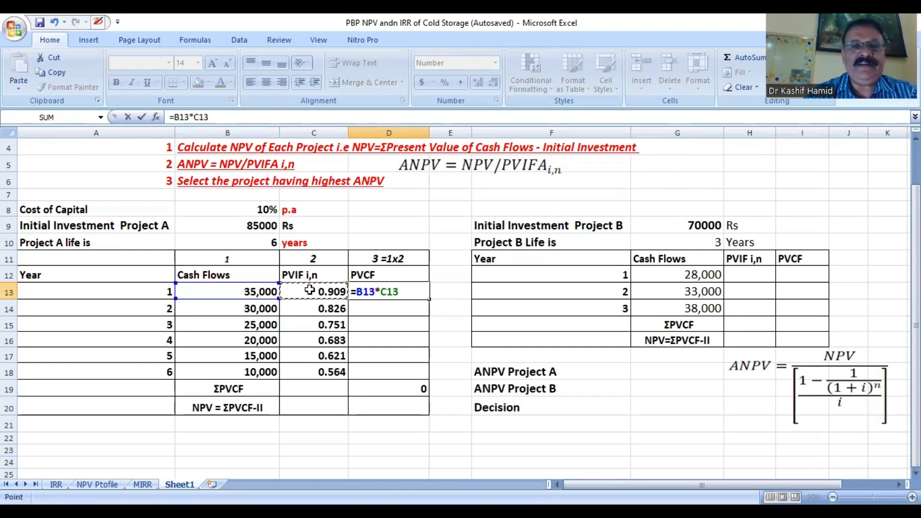
key(Return)
click(382, 292)
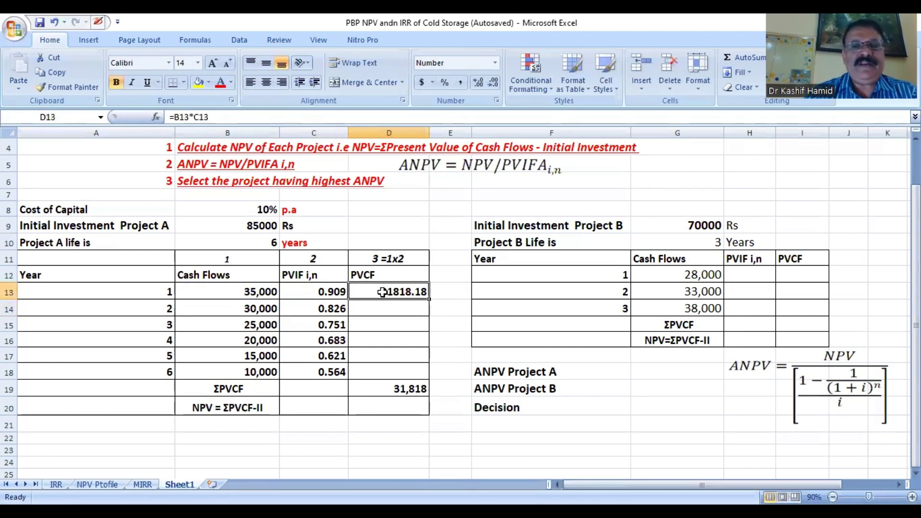
drag(427, 298, 430, 378)
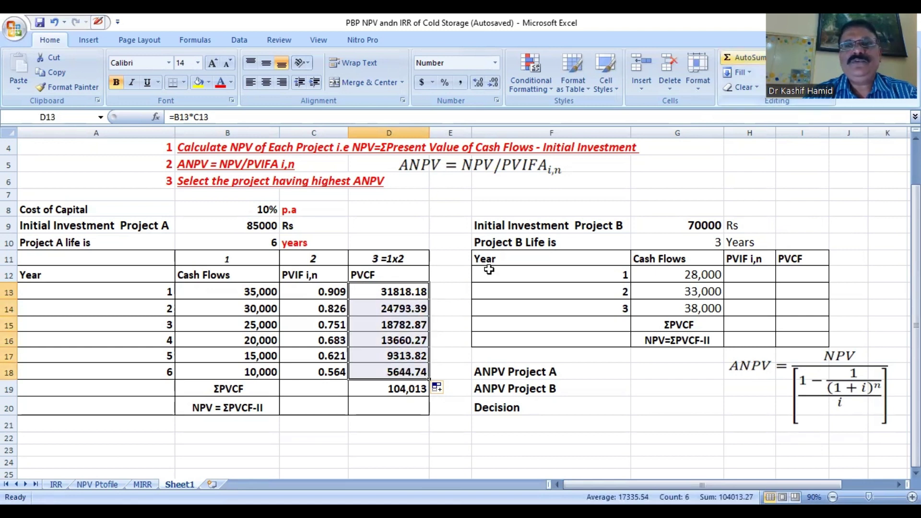
key(shift+Down)
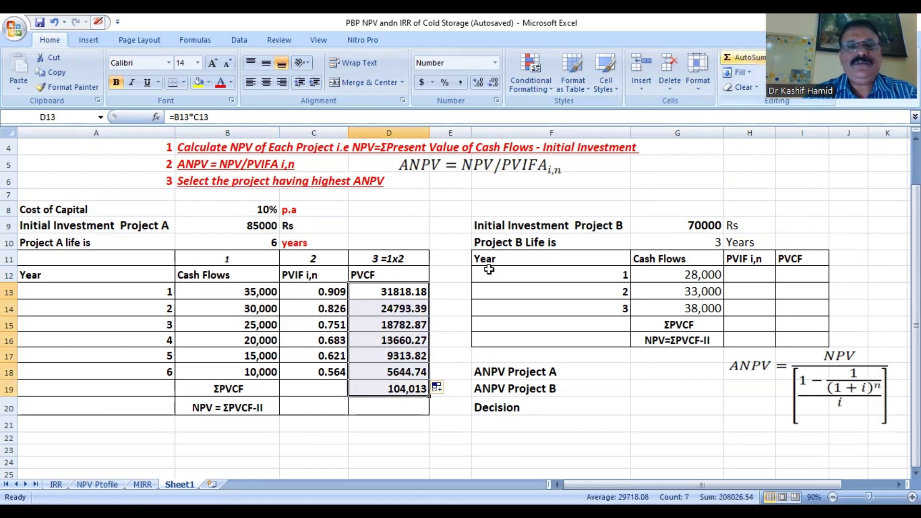
- Enter =D19-B9 in D20 so Project A's NPV reads 19,013
click(399, 403)
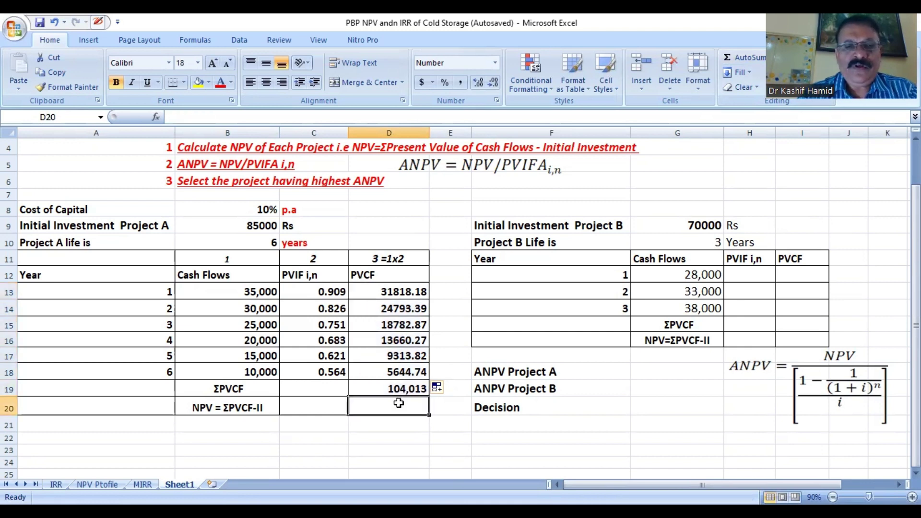
text(=)
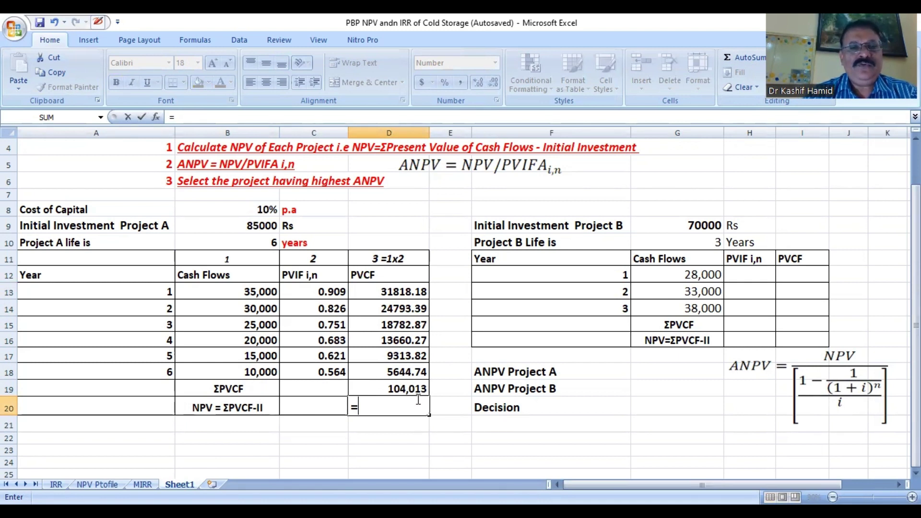
click(403, 389)
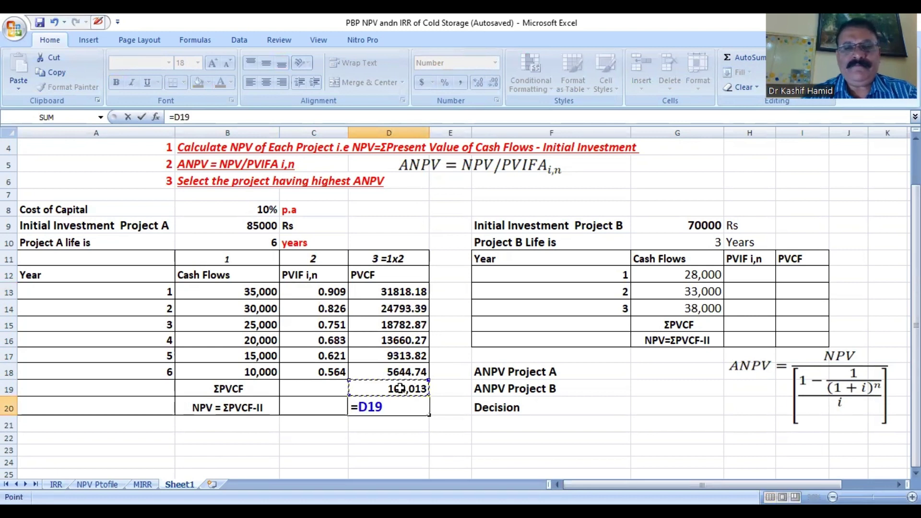
text(-)
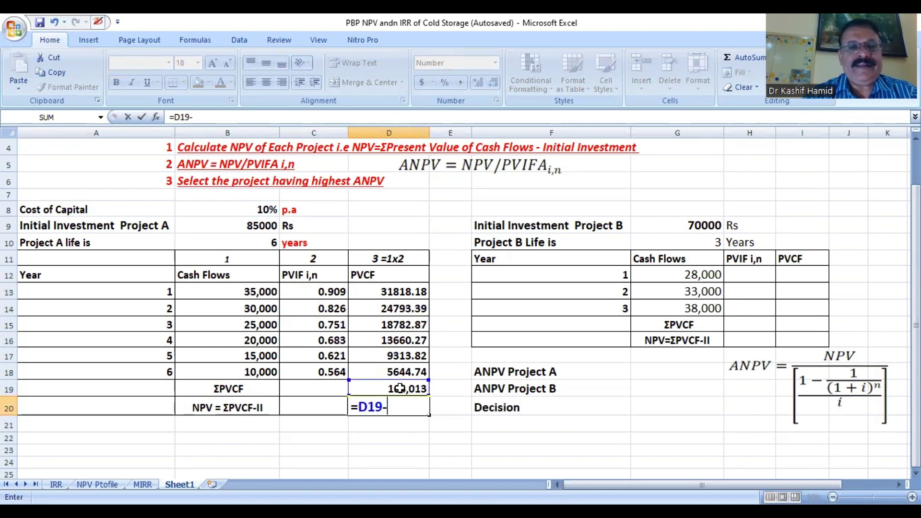
click(249, 225)
key(Return)
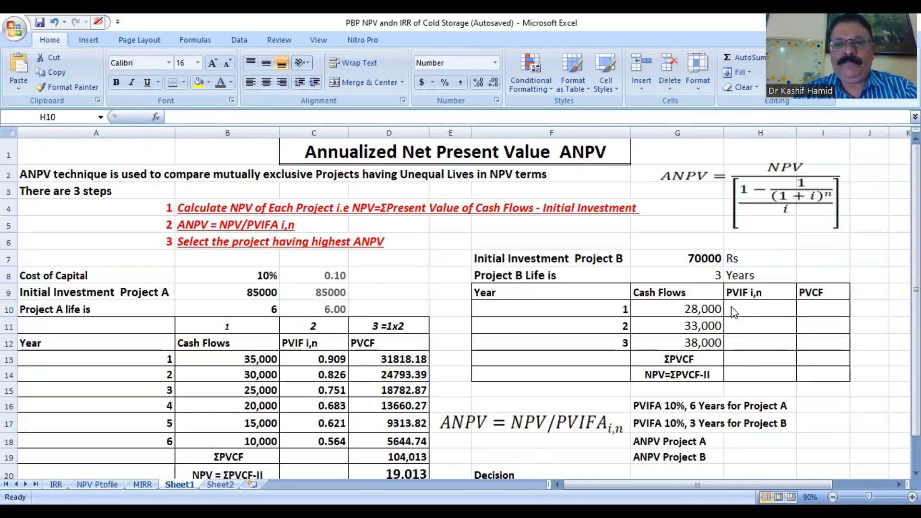
- Enter =1/(1+B$8)^F10 in H10, accept Excel's correction, and fill it down to H12
click(732, 307)
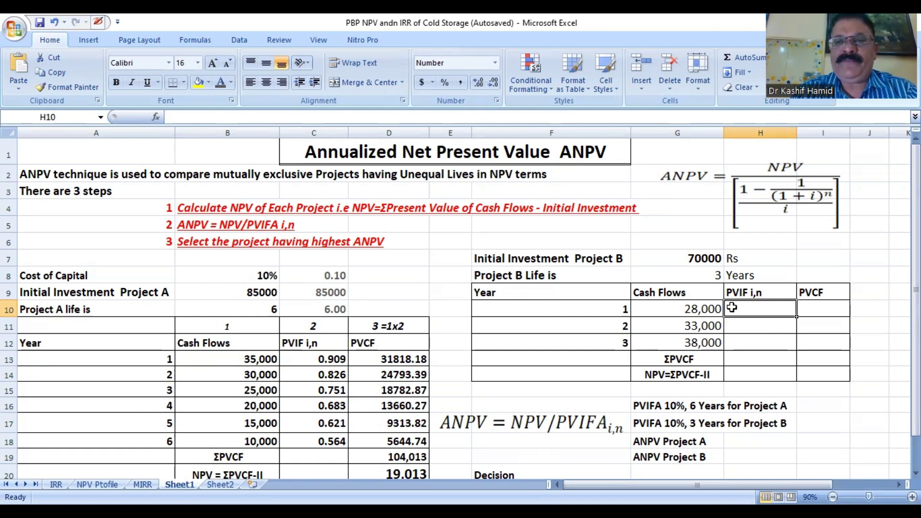
text(=)
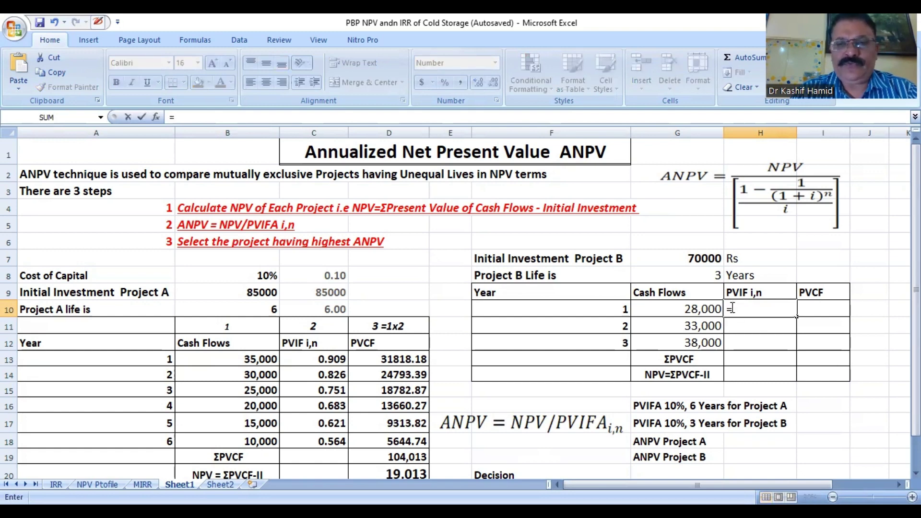
text(1/(1+)
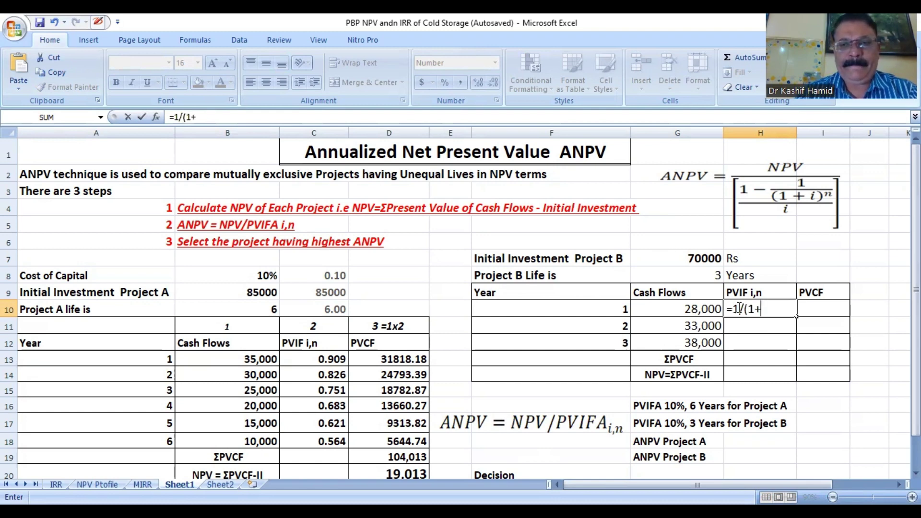
click(256, 278)
text()^)
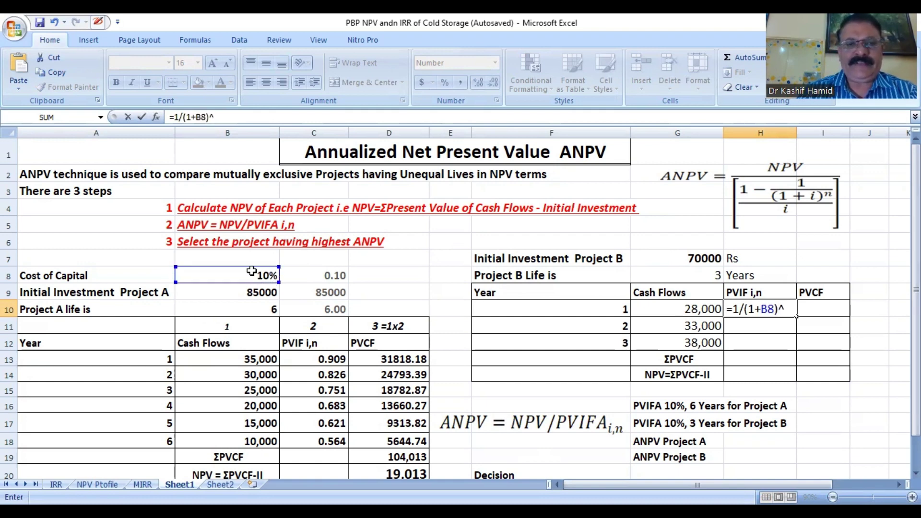
click(614, 313)
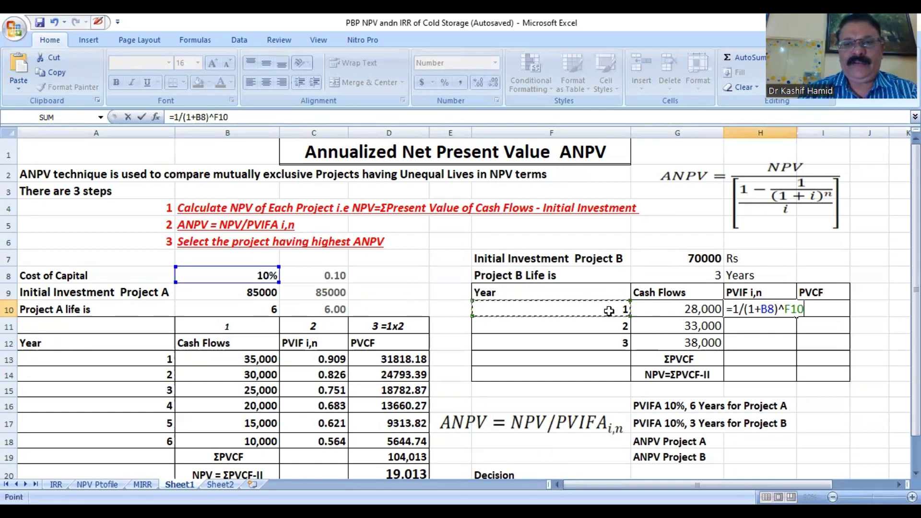
click(772, 310)
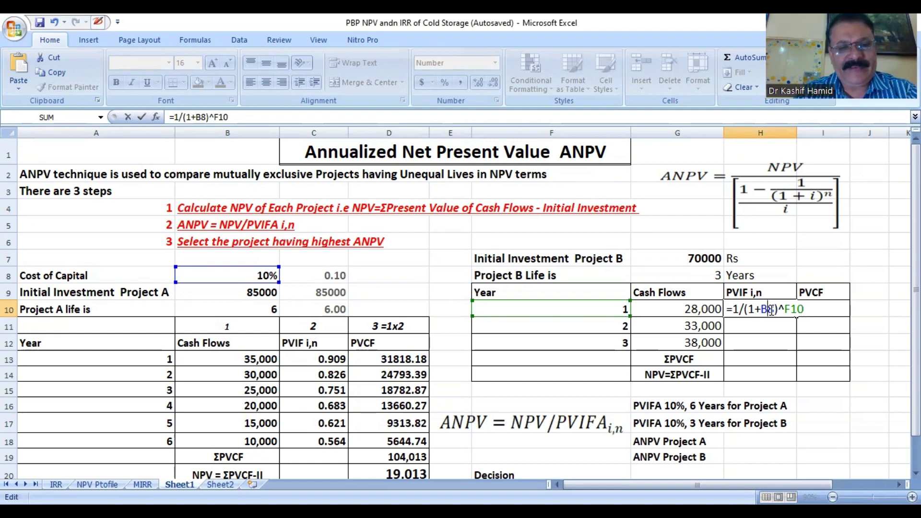
text($)
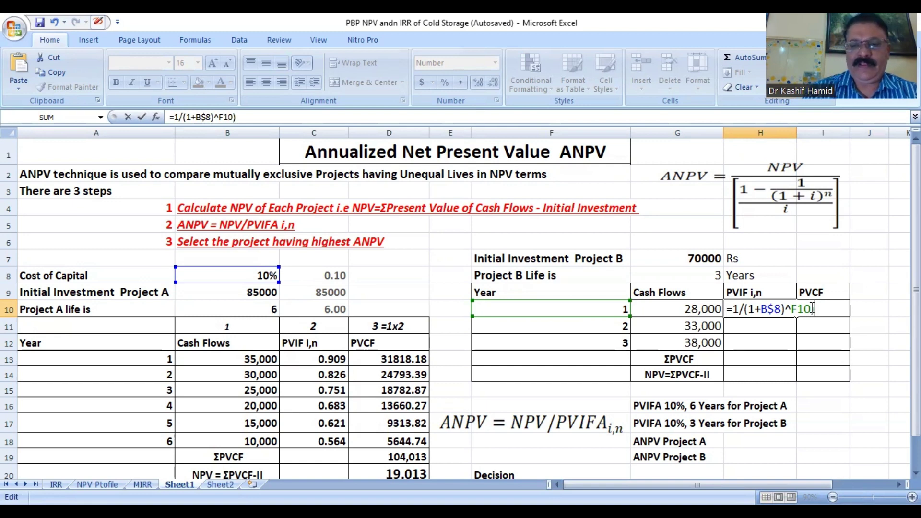
key(Return)
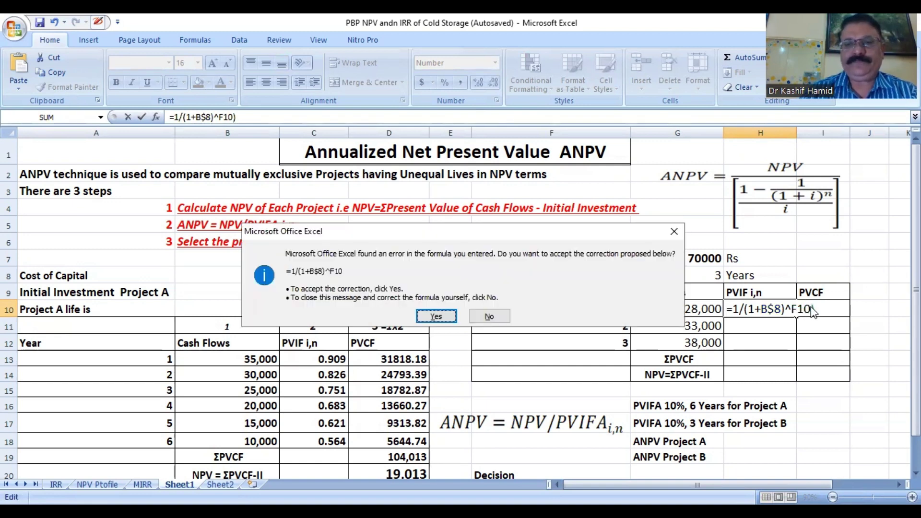
key(Return)
click(778, 309)
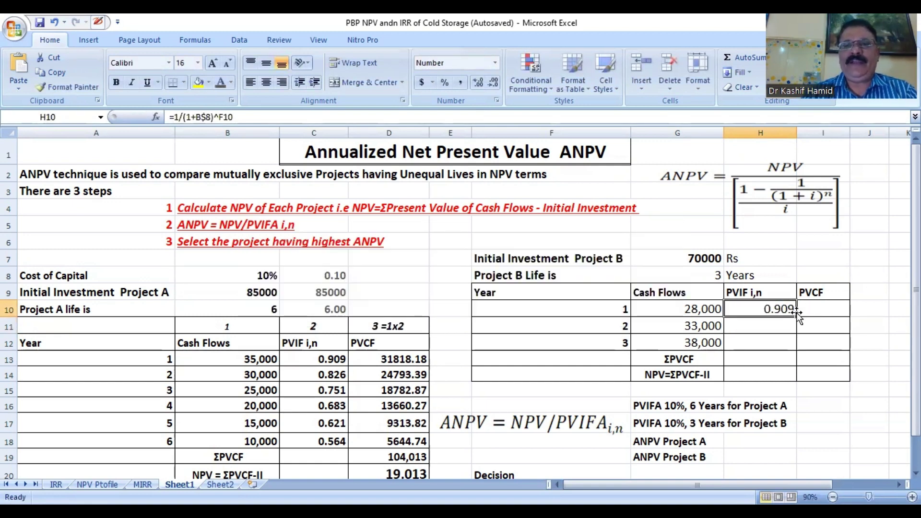
drag(796, 312, 795, 343)
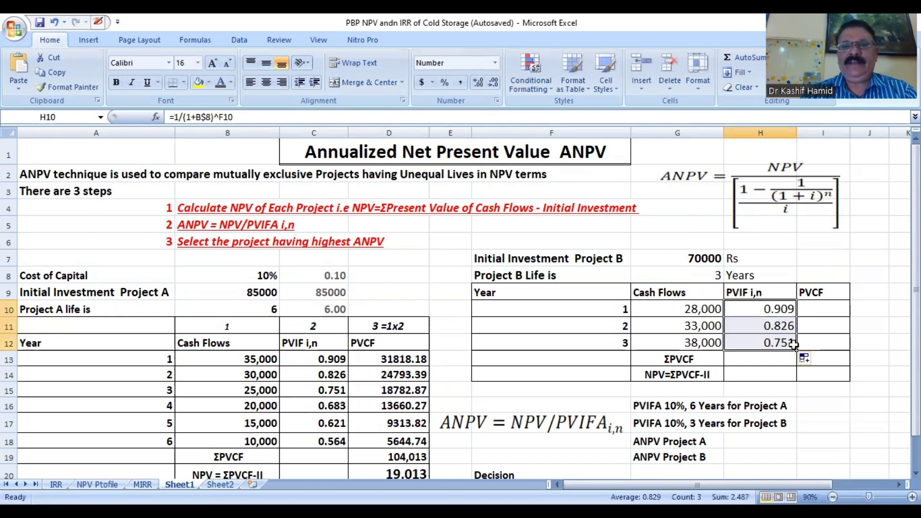
- Enter =G10*H10 in I10 and fill it to I12 (25454.5, 27272.7, 28550)
click(818, 310)
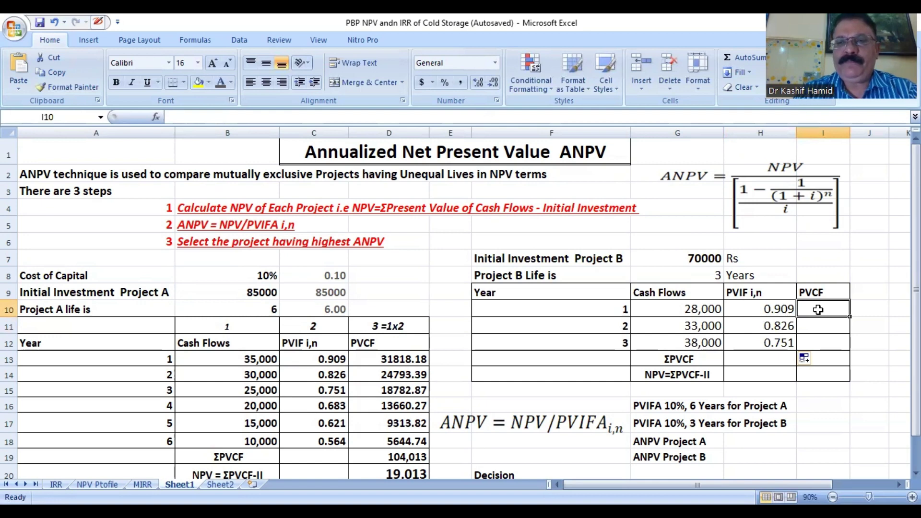
text(=)
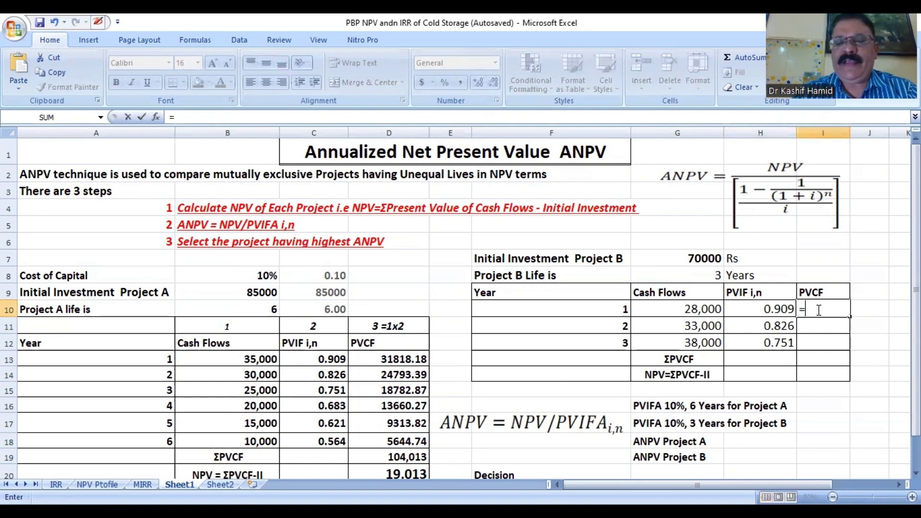
click(696, 309)
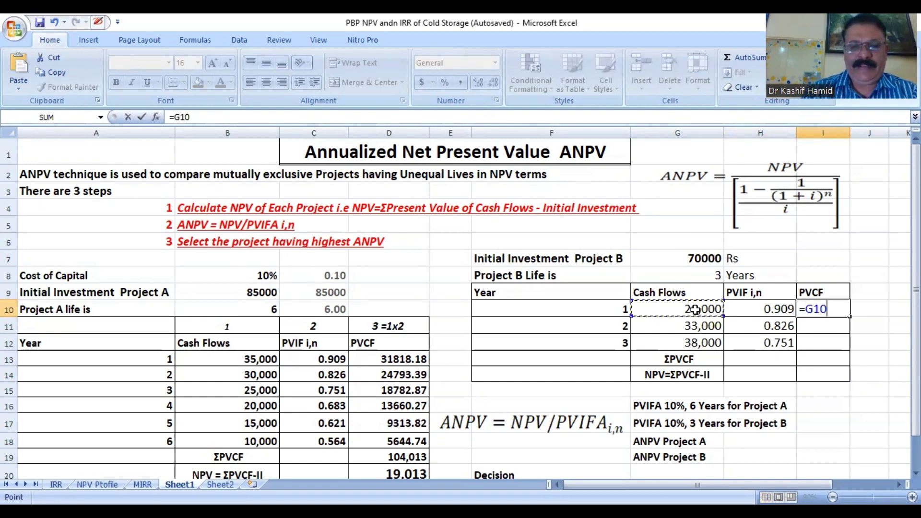
text(*)
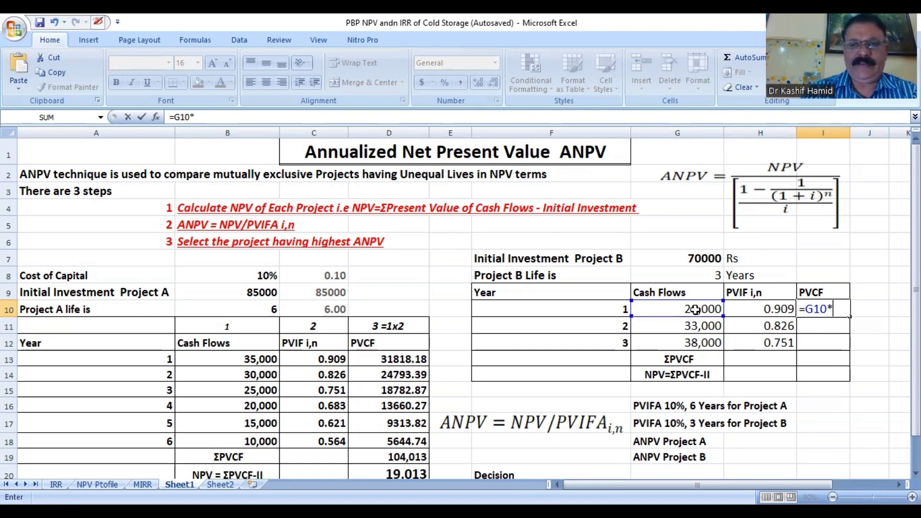
click(751, 304)
key(Return)
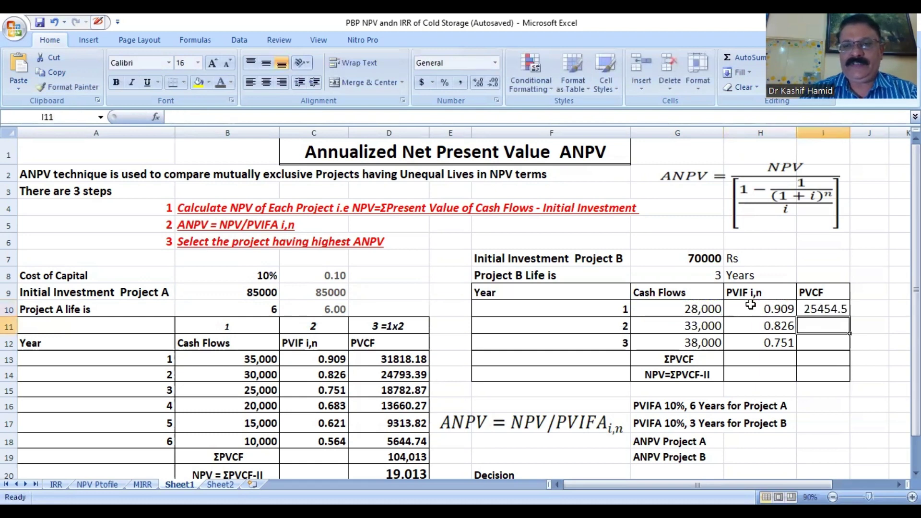
click(816, 307)
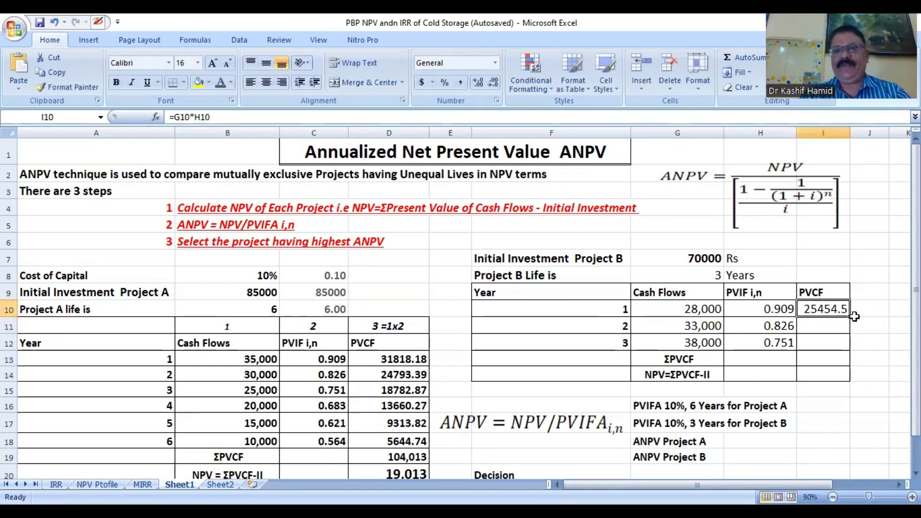
drag(849, 318, 848, 346)
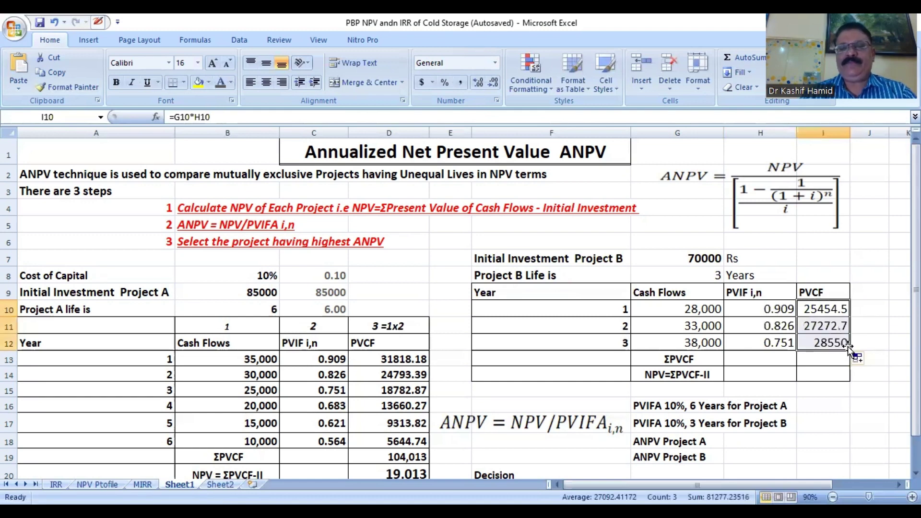
- Cancel the mistaken AutoSum in I13 and select Project B's PVCF values I10:I12
click(821, 362)
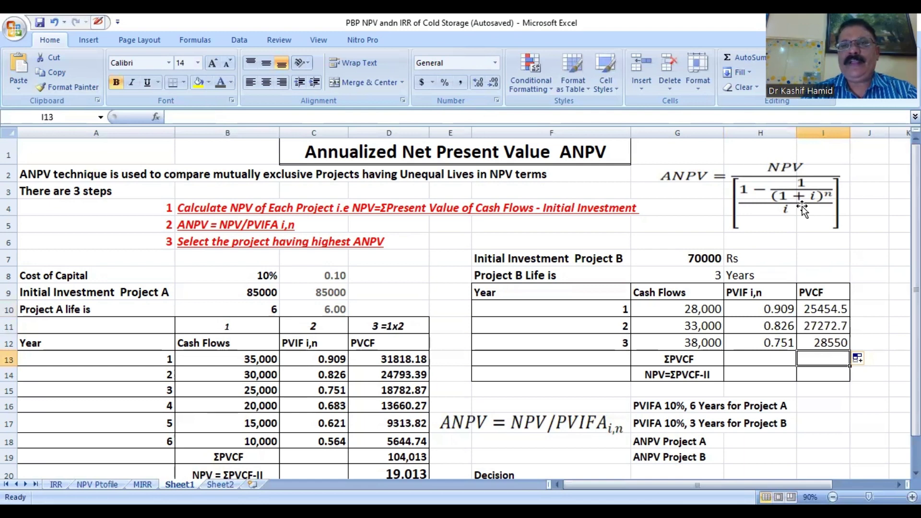
click(737, 61)
click(765, 370)
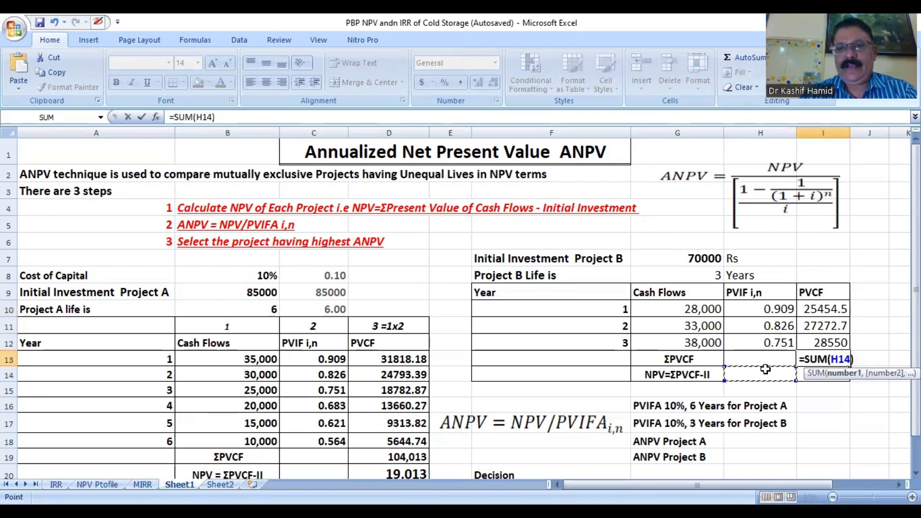
key(Escape)
click(823, 309)
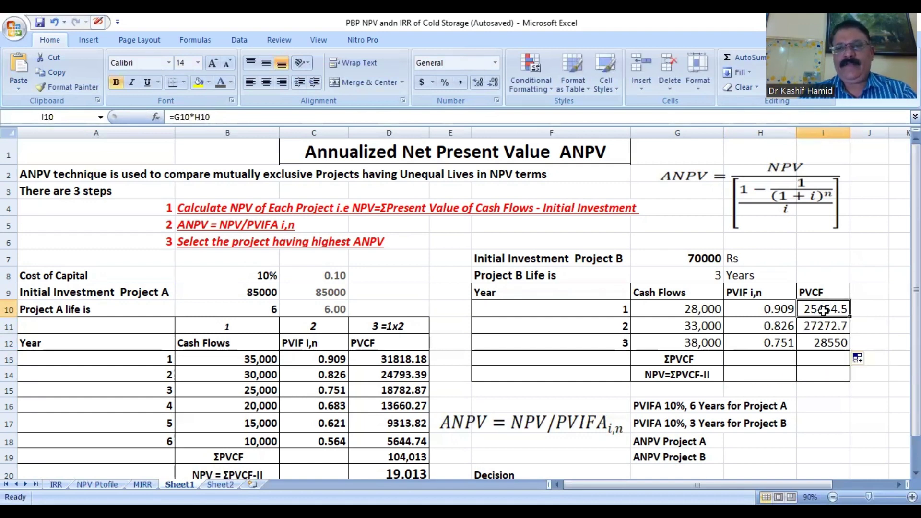
drag(823, 309, 826, 343)
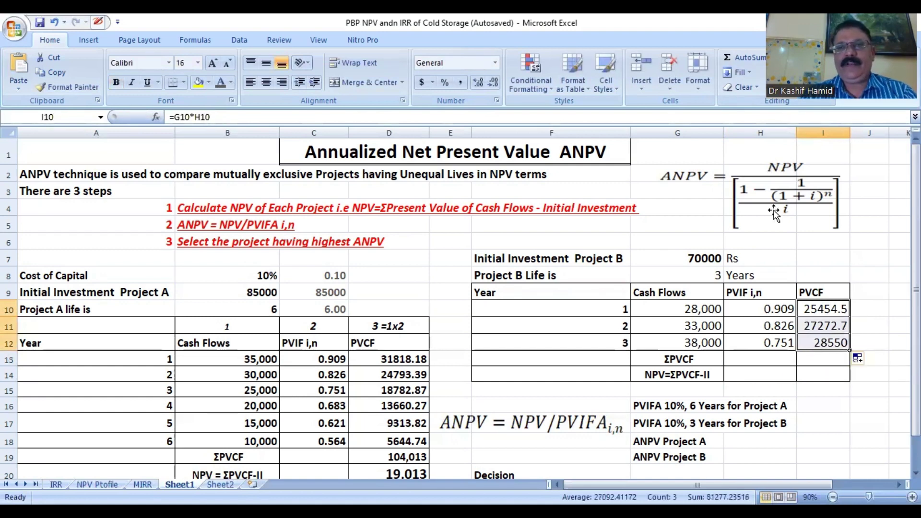
- AutoSum Project B's PVCF to 81277.24, then enter an NPV formula in I14, mistakenly =I13=G7
click(739, 64)
click(816, 373)
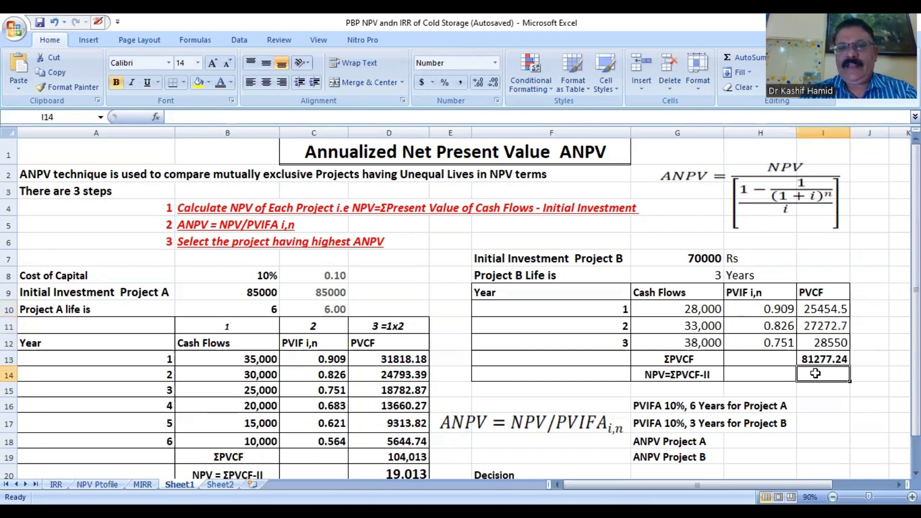
text(=)
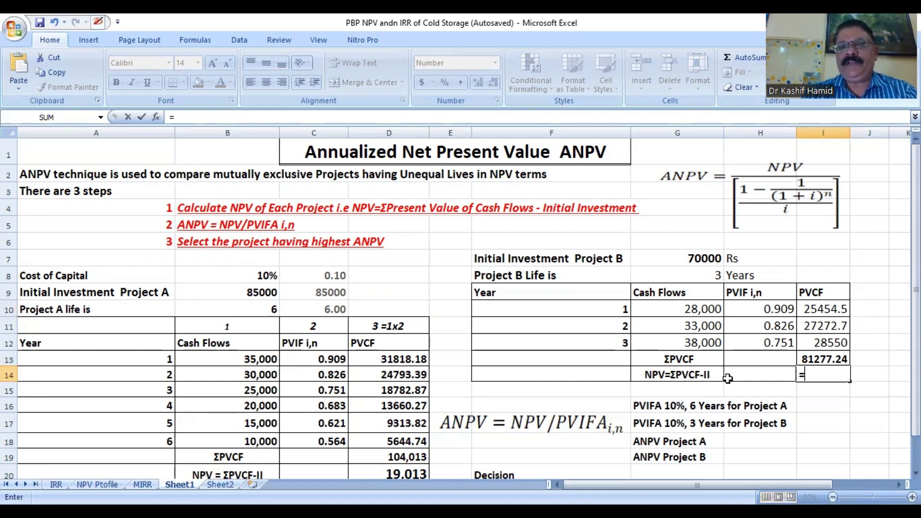
click(819, 360)
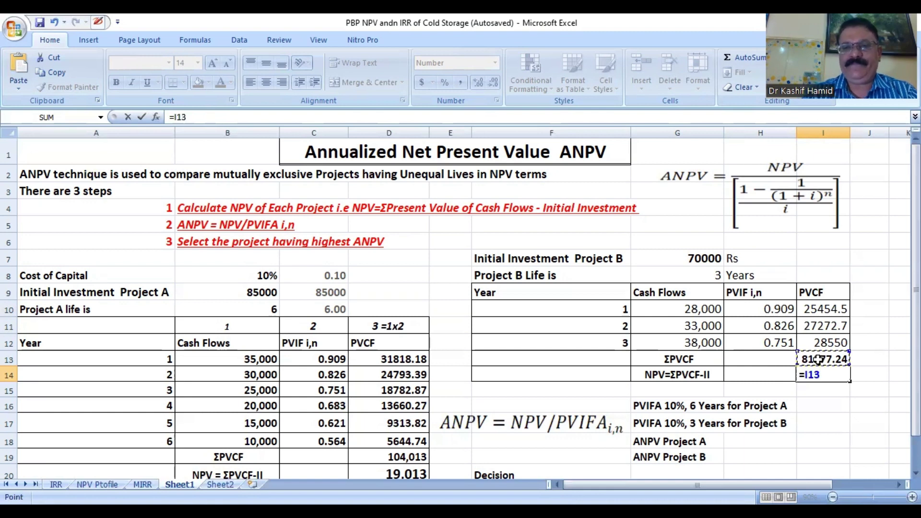
text(=)
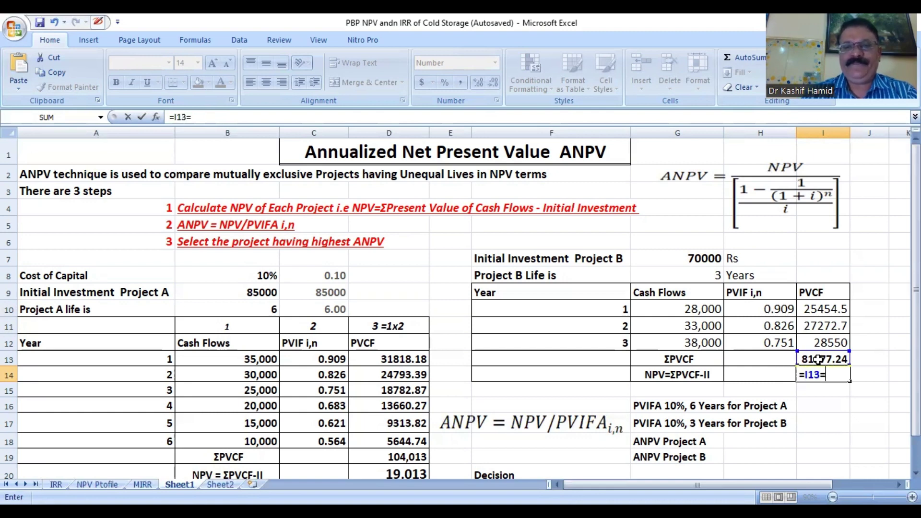
click(699, 258)
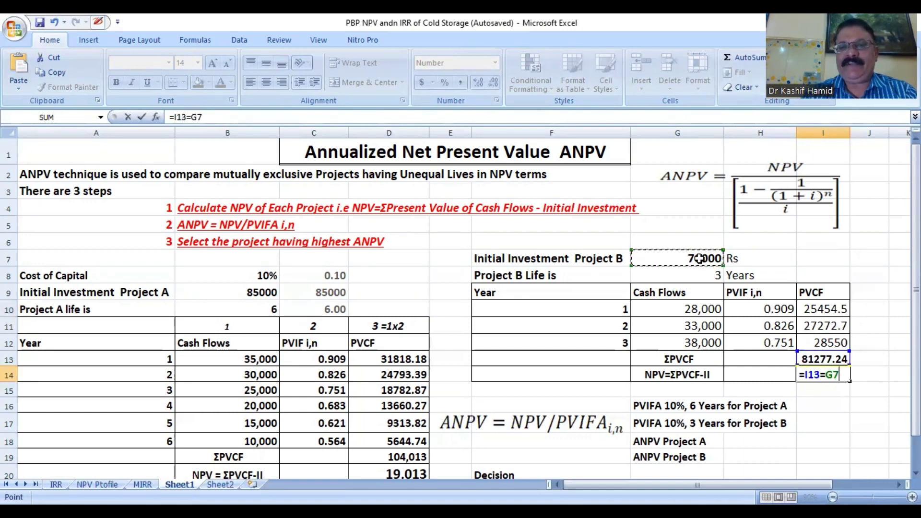
key(Return)
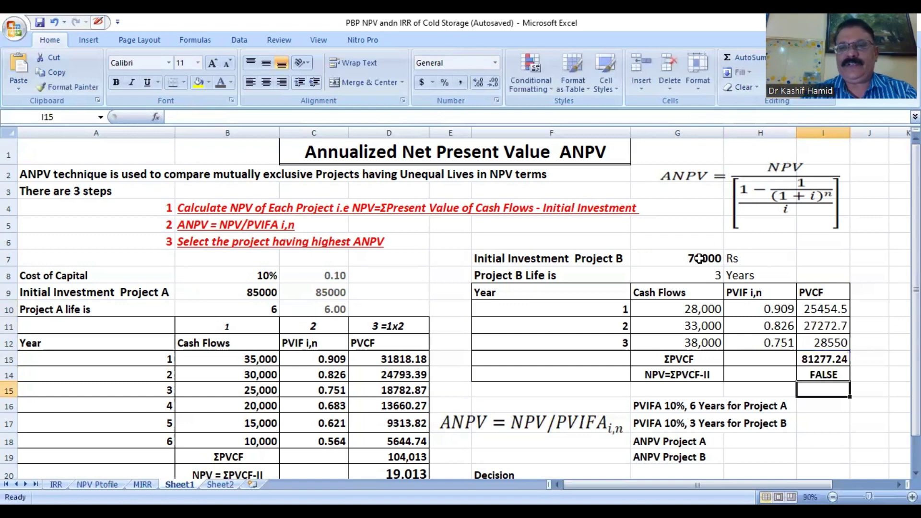
- Correct I14 to =I13-G7 so Project B's NPV shows 11,277
click(829, 369)
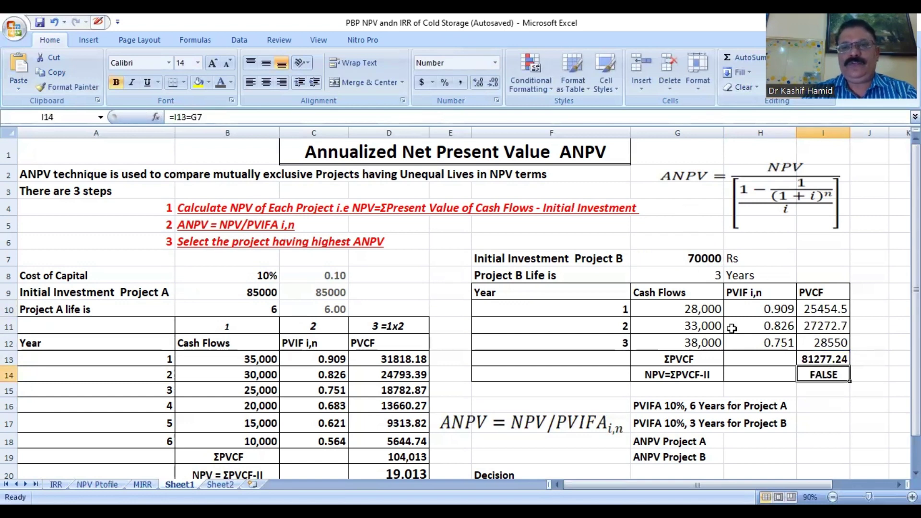
key(F2)
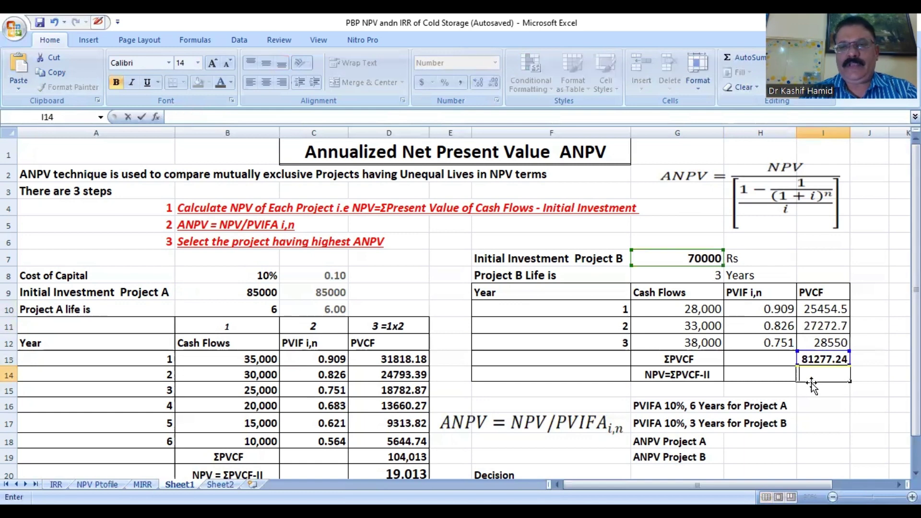
key(BackSpace)
key(BackSpace)
key(BackSpace)
key(BackSpace)
key(BackSpace)
key(BackSpace)
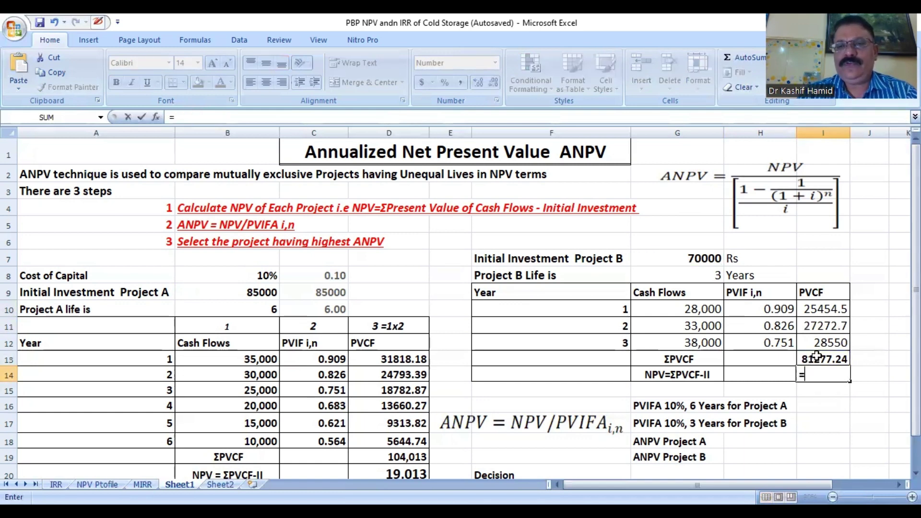
click(816, 356)
text(-)
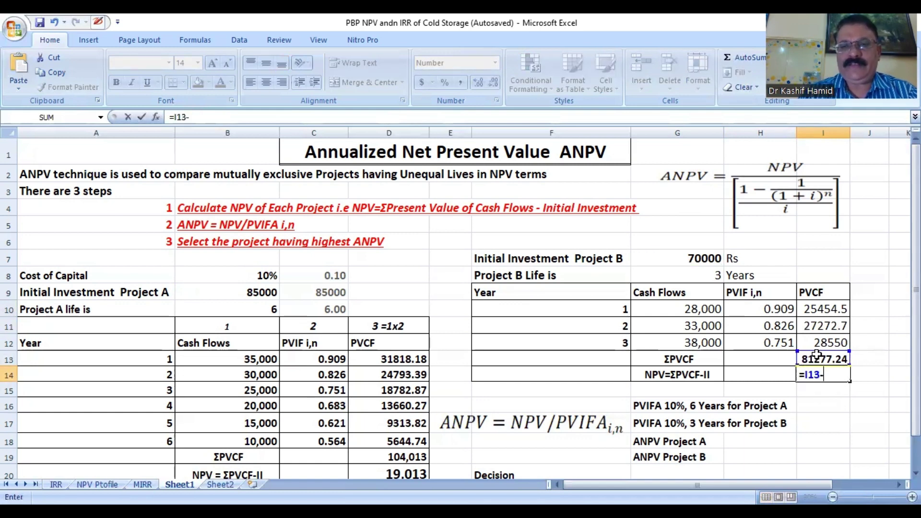
click(702, 259)
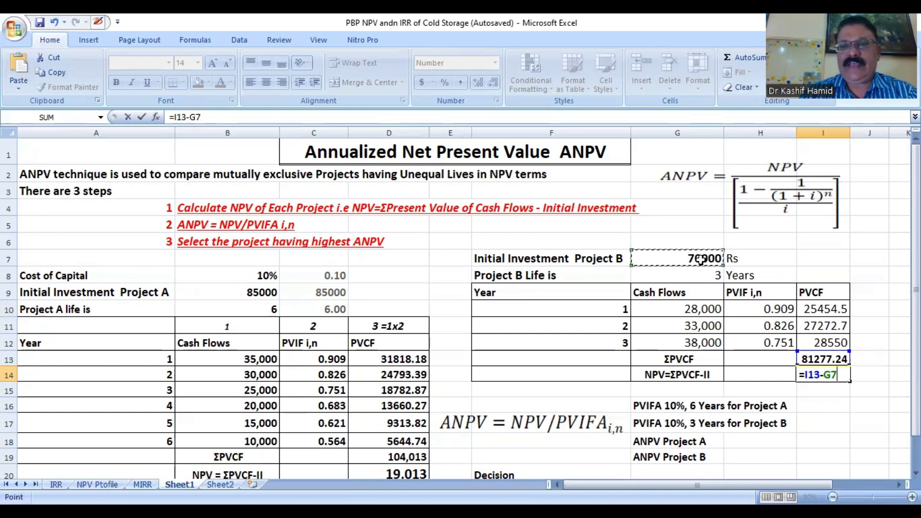
key(Return)
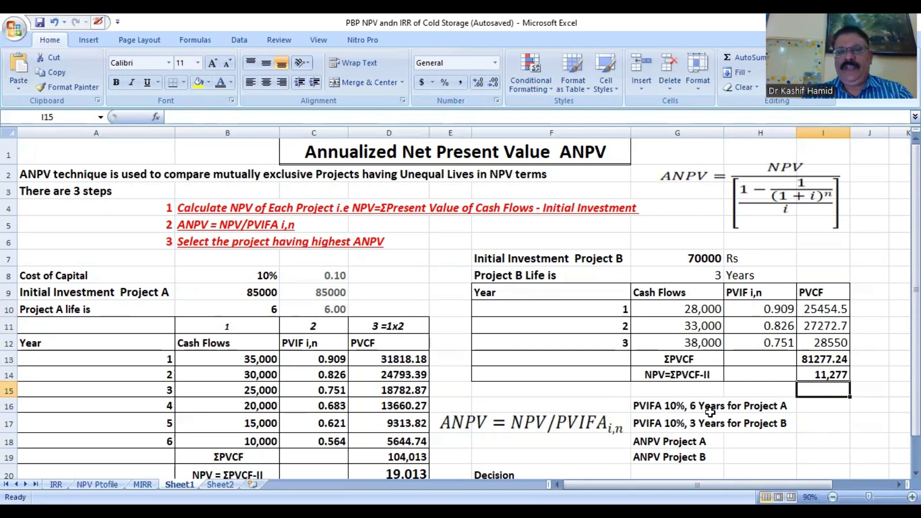
- Enter the partial formula =1-1/(1+B8) in I16, which shows 0.0909
click(808, 403)
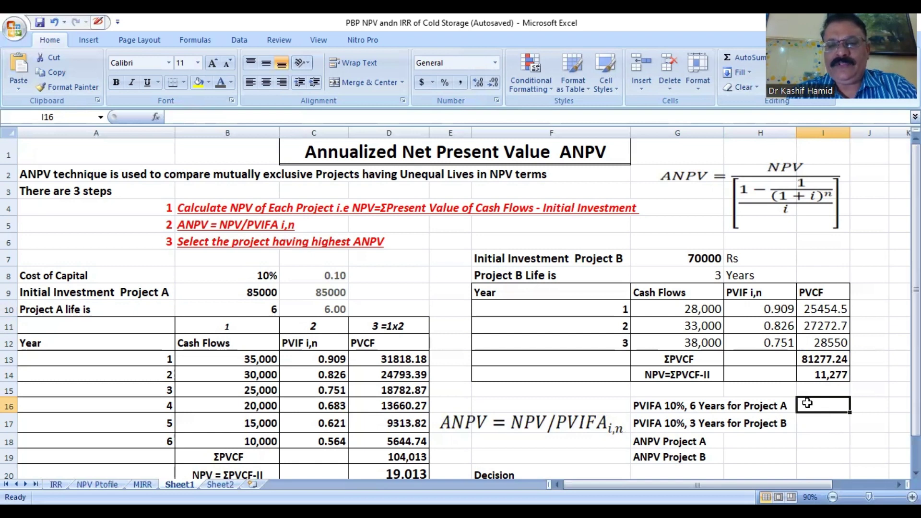
text(=)
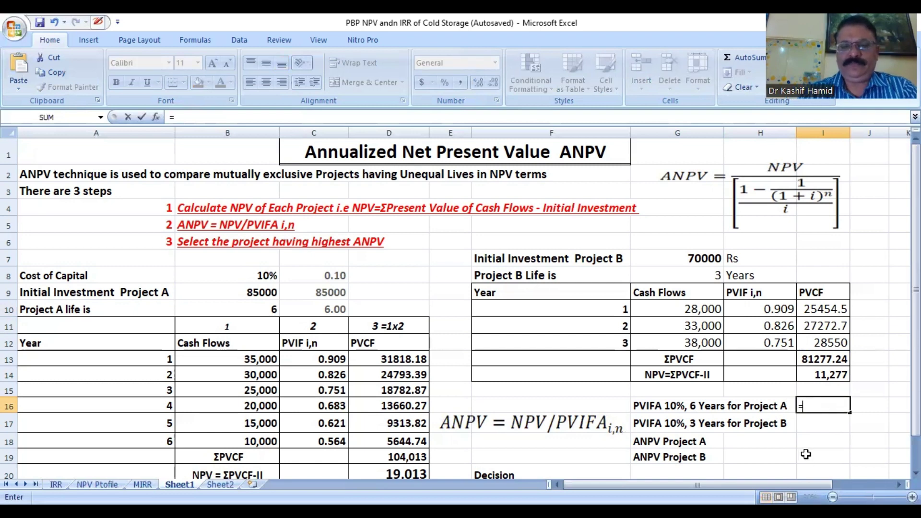
text(1)
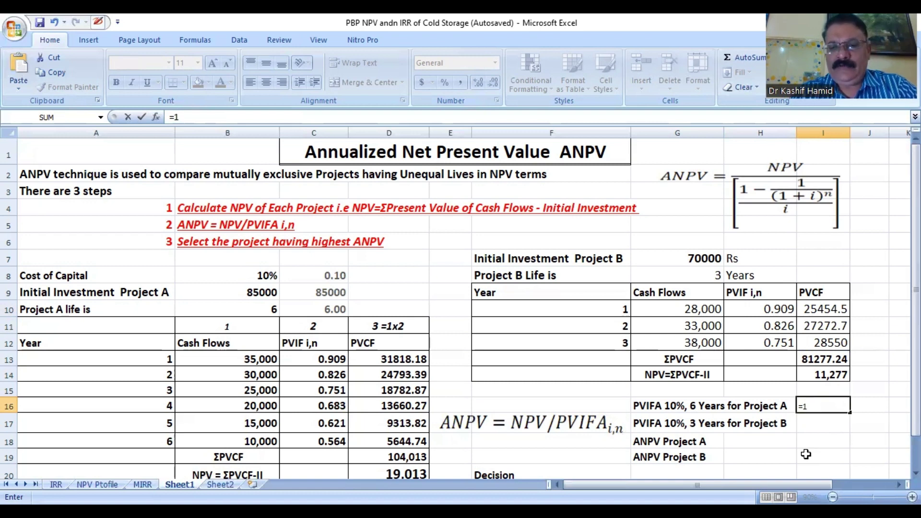
text(-)
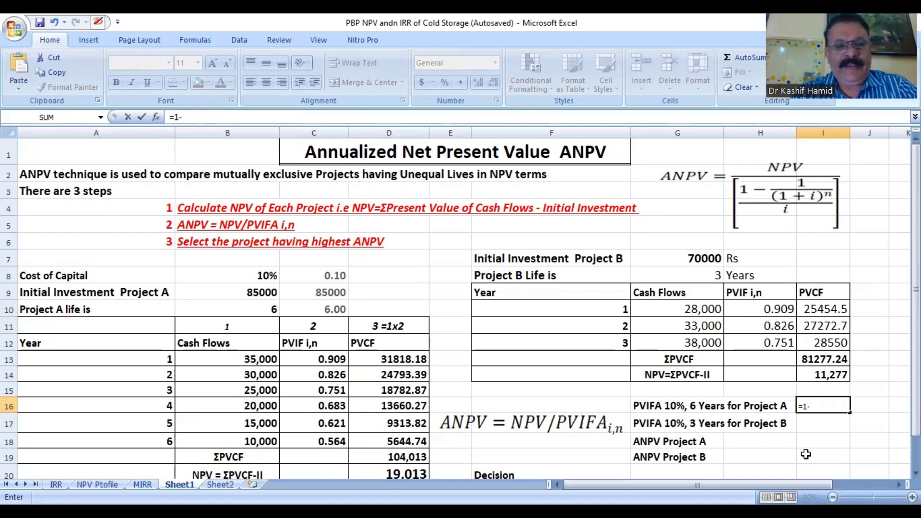
text(1)
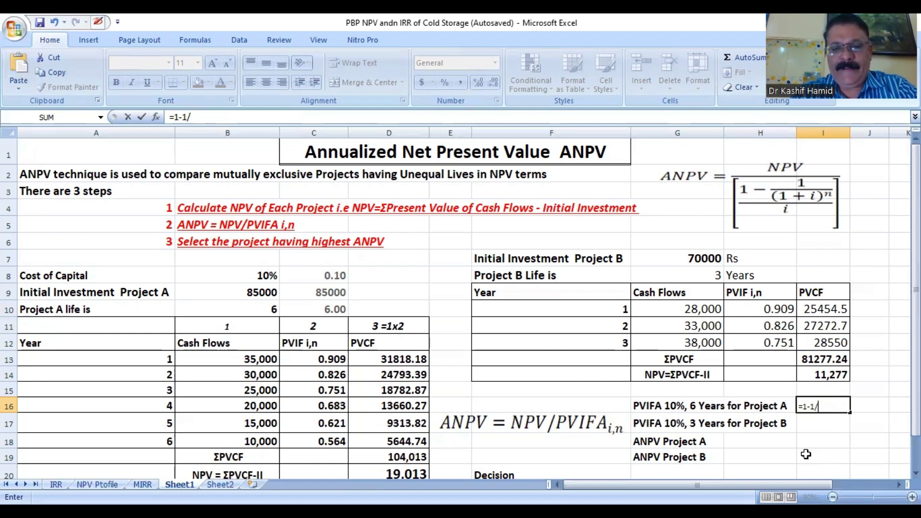
text(/(1+)
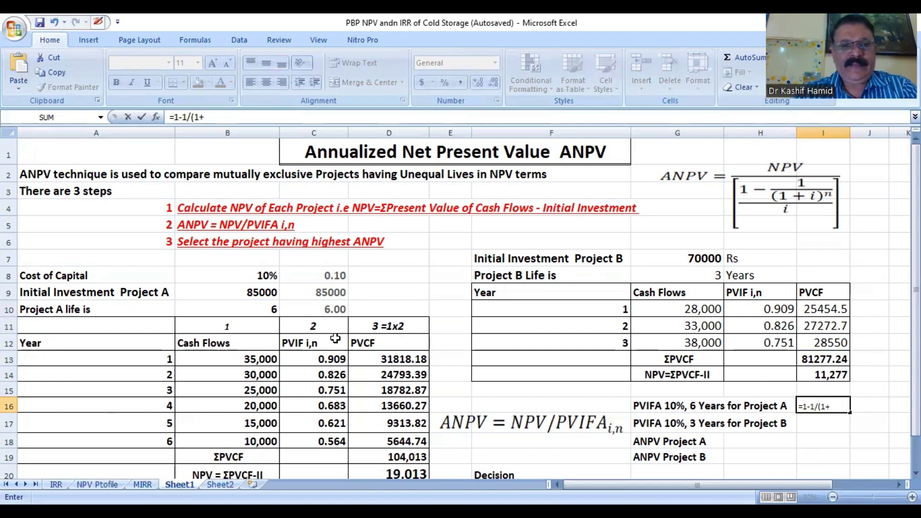
click(255, 269)
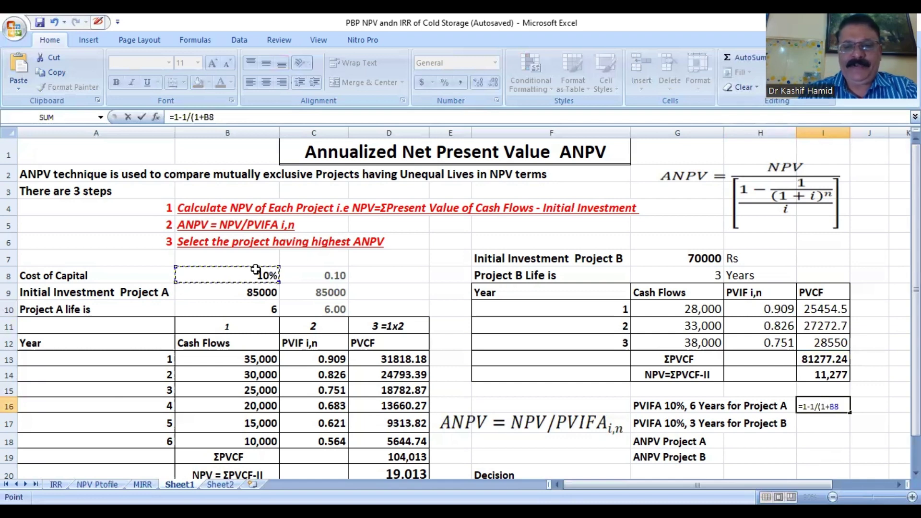
text())
key(BackSpace)
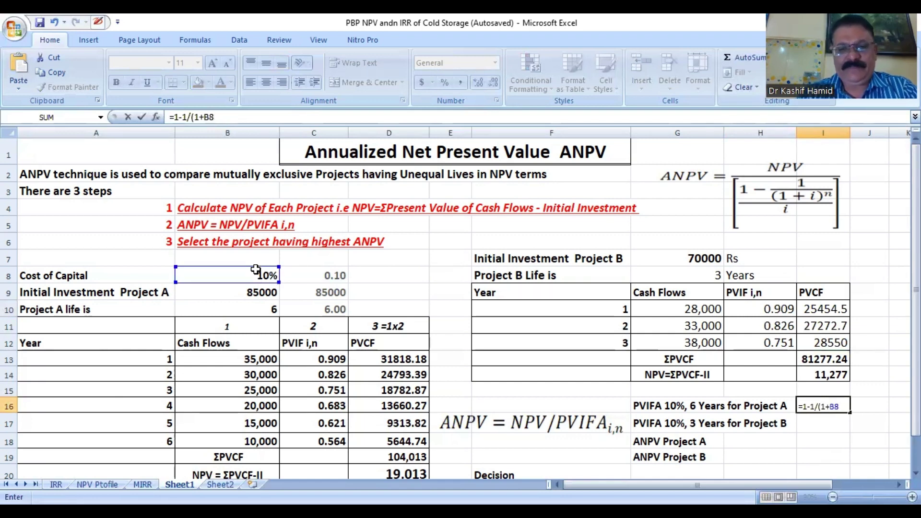
text())
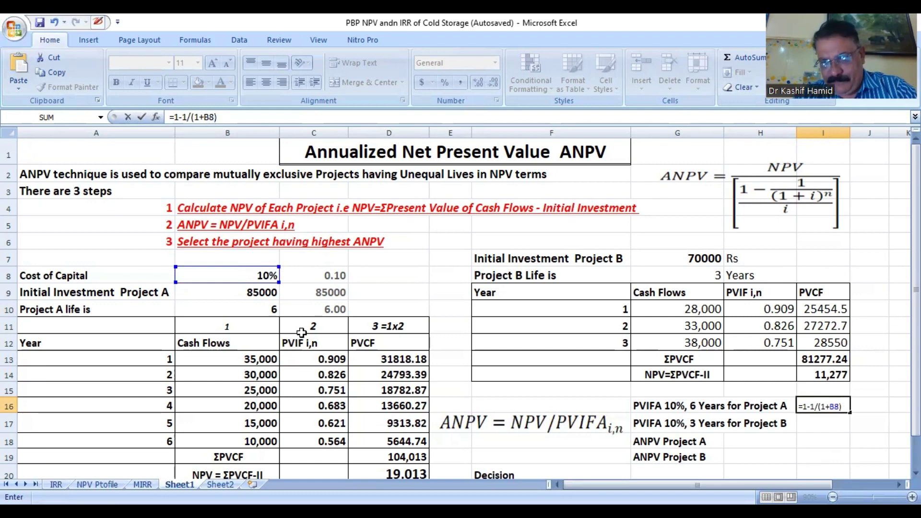
click(267, 309)
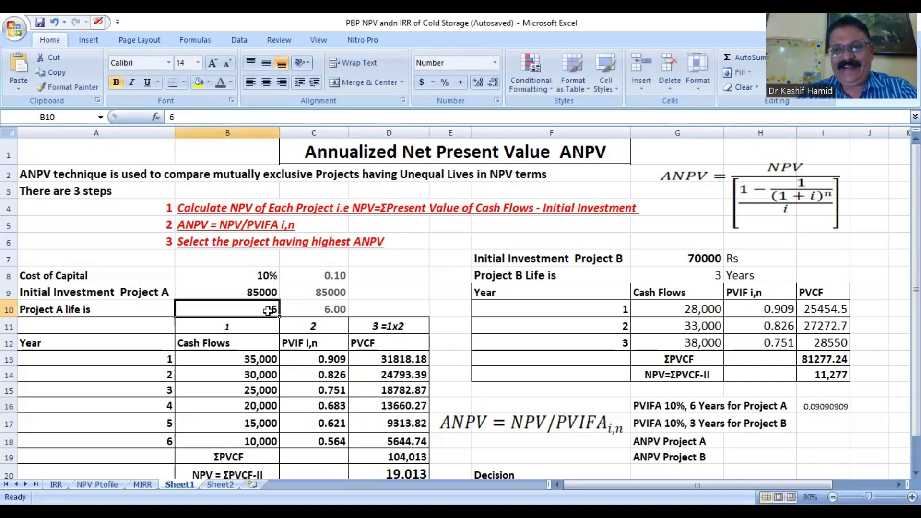
click(818, 405)
- Complete I16 as =(1-(1/((1+B8)^B10)))/B8, giving Project A's PVIFA of 4.355261
click(221, 117)
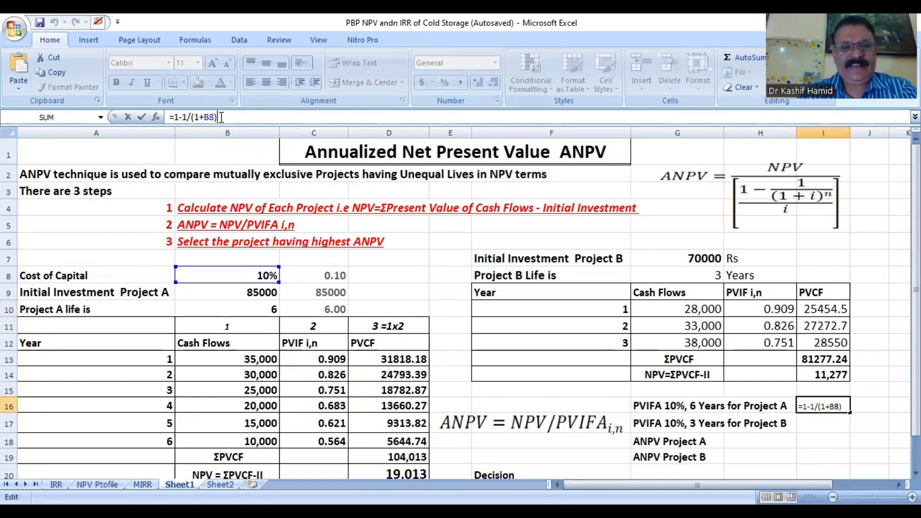
text(^)
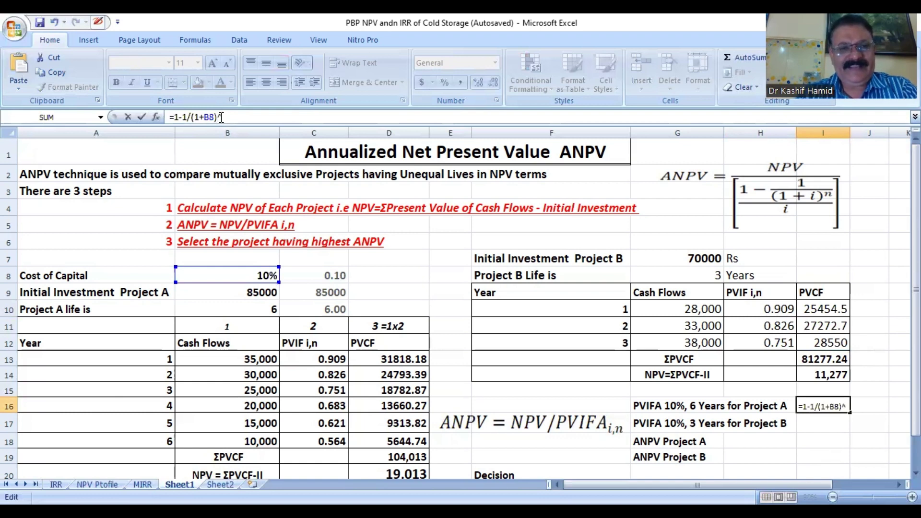
click(258, 308)
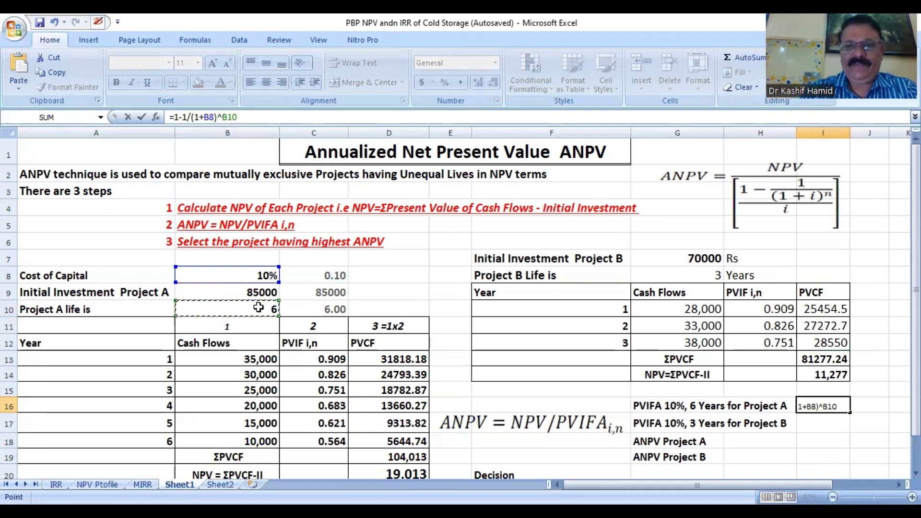
text())
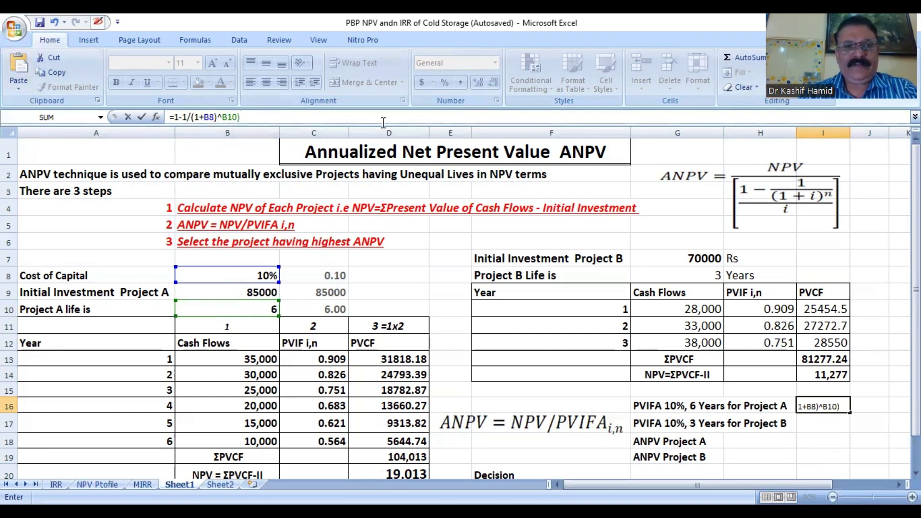
text())
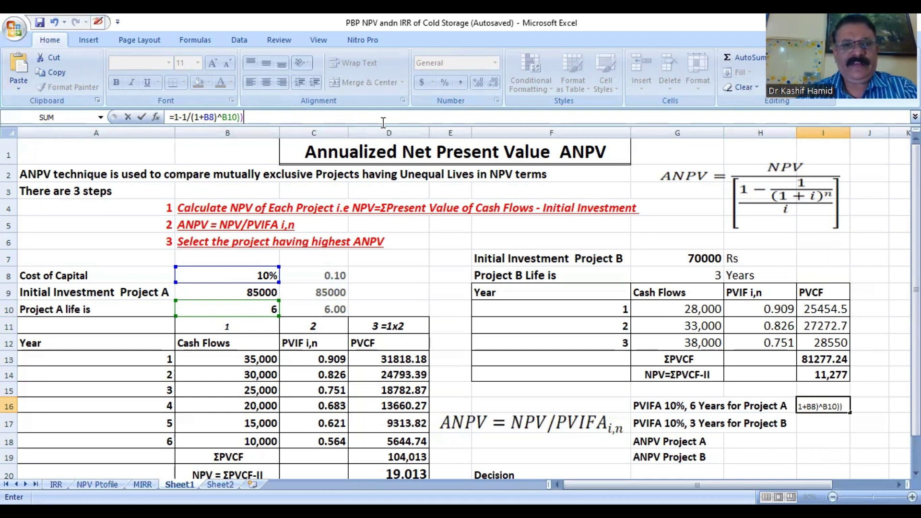
click(195, 117)
text(()
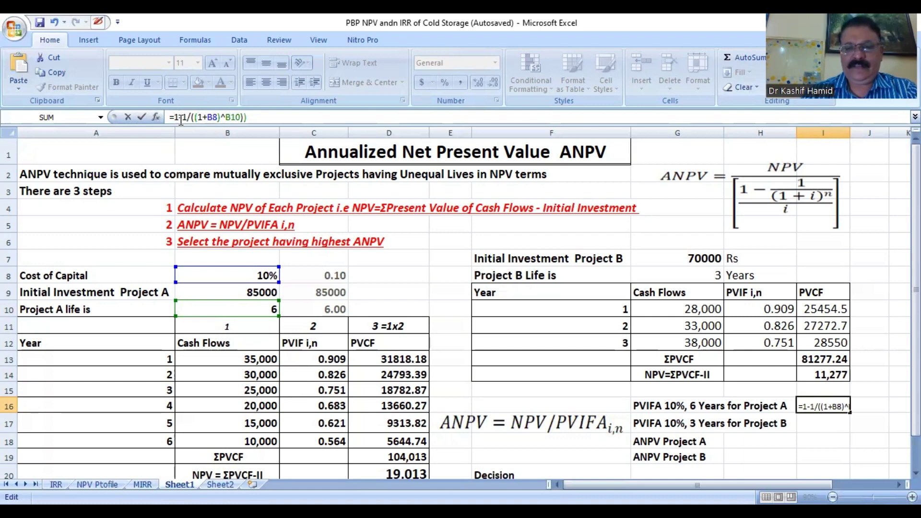
click(181, 117)
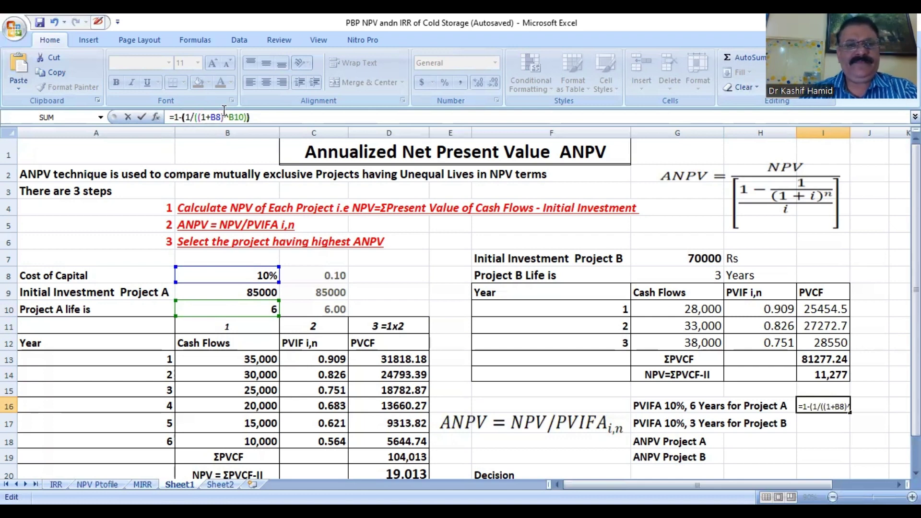
text(()
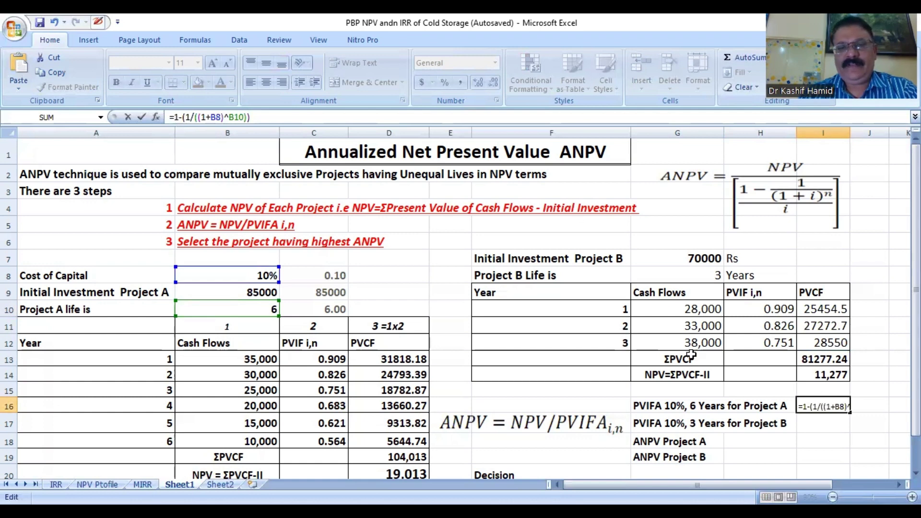
click(178, 117)
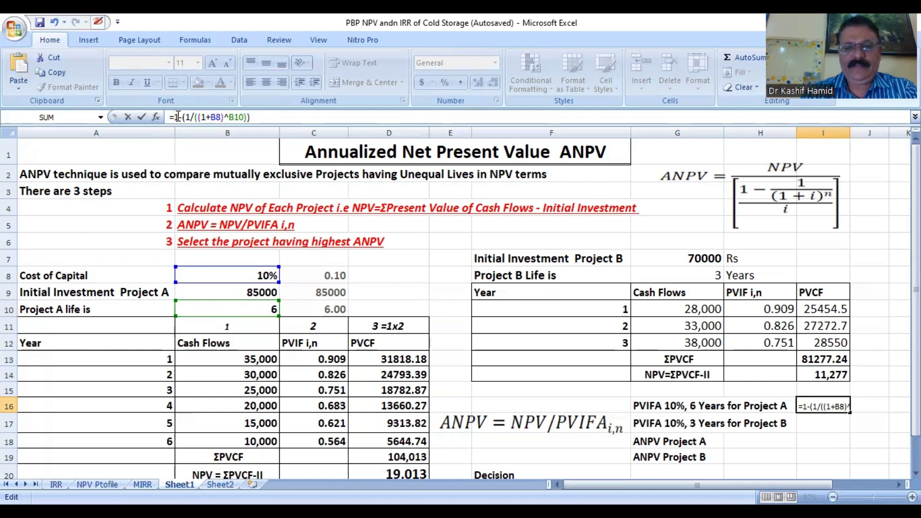
text(()
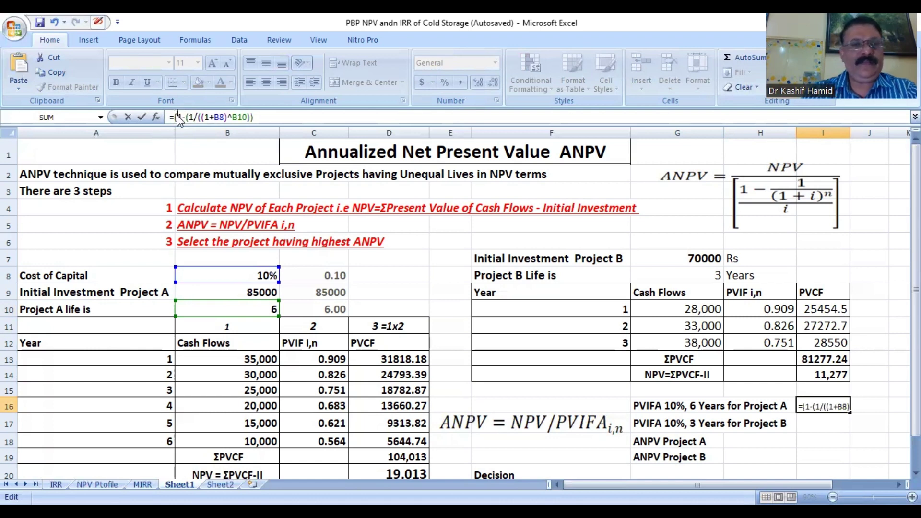
click(257, 118)
text())
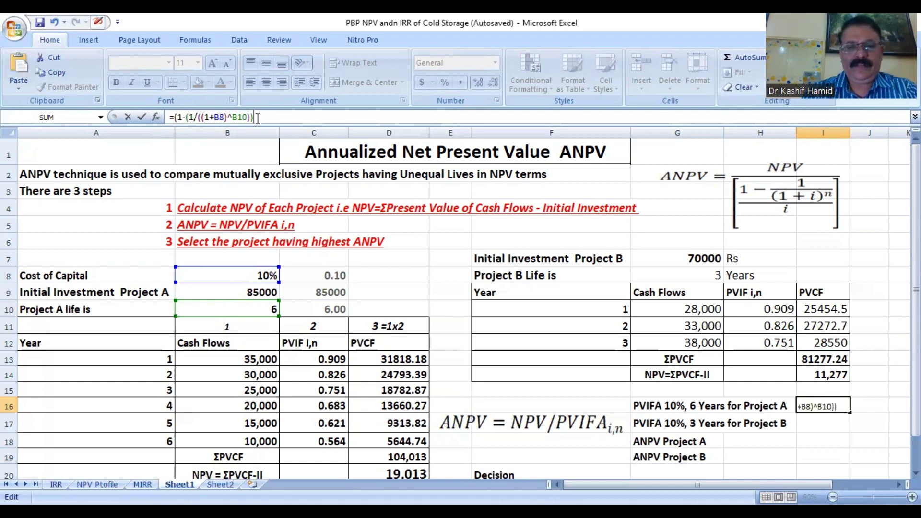
text(/)
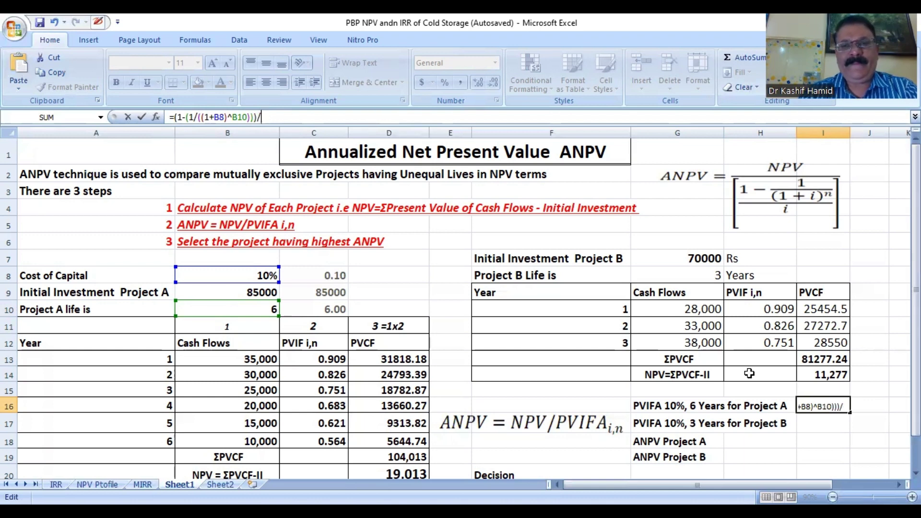
click(262, 277)
key(Return)
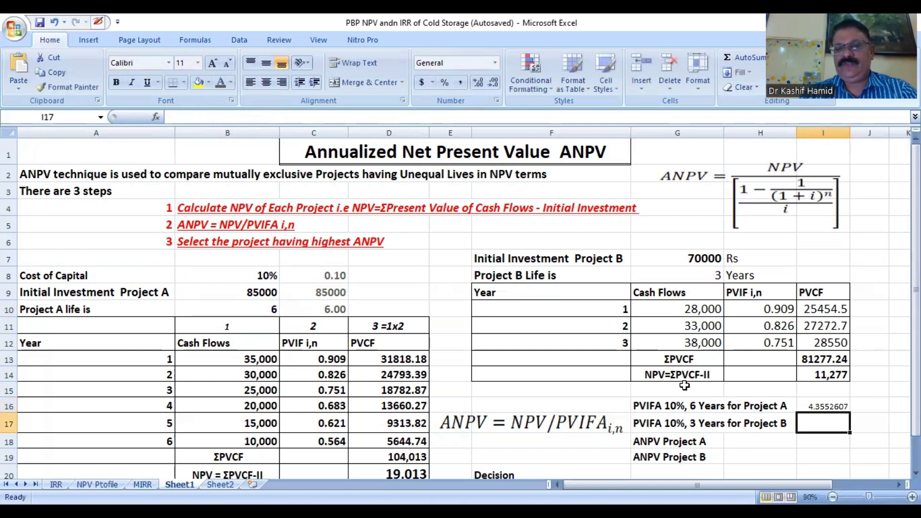
- Format Project A's PVIFA value 4.355261 in bold at size 14
click(810, 407)
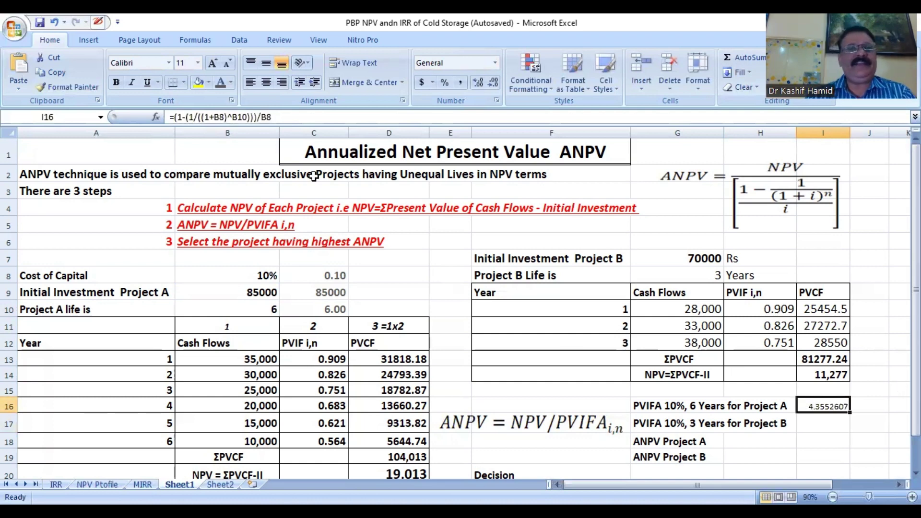
click(116, 79)
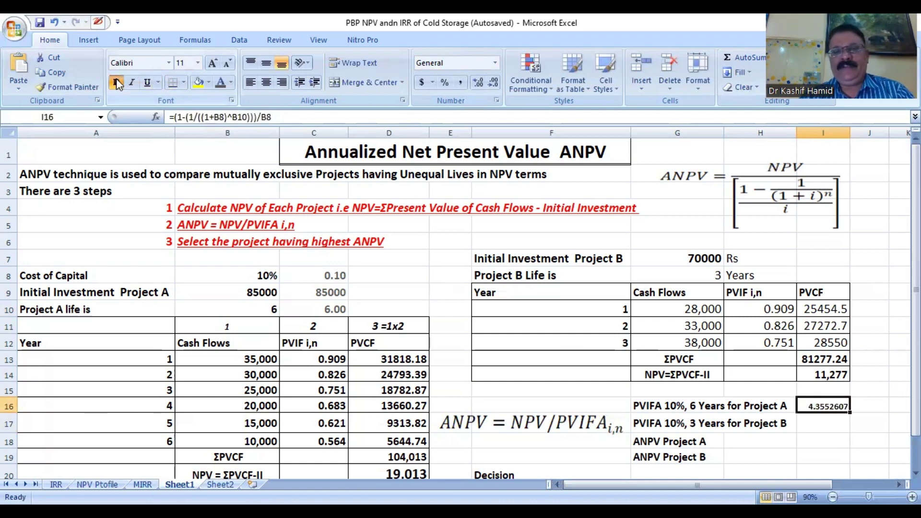
click(197, 64)
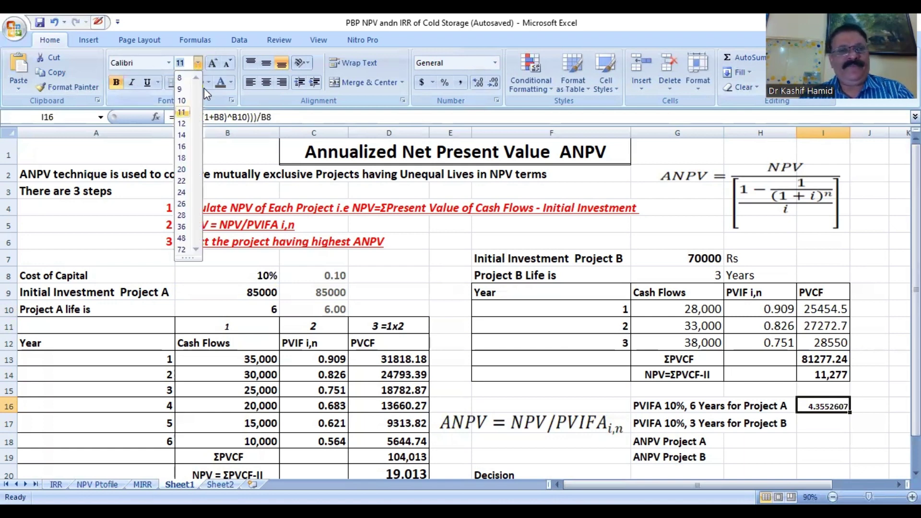
click(183, 134)
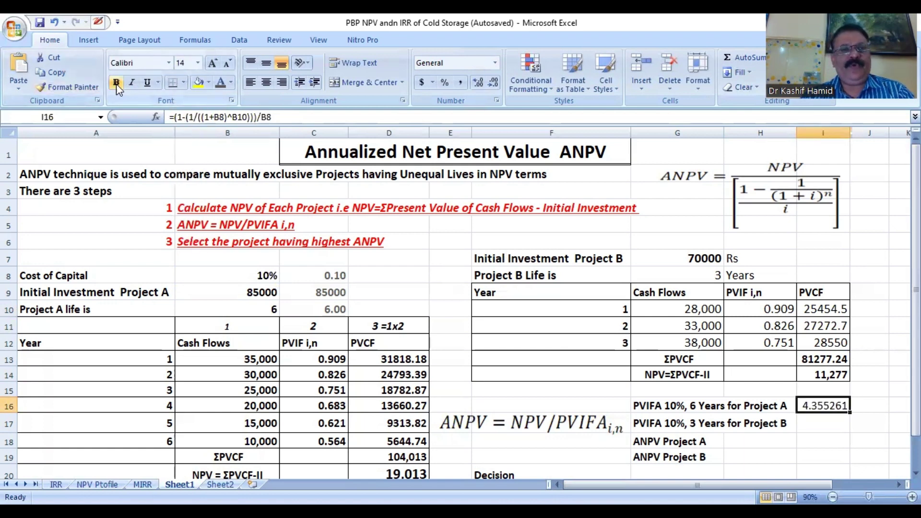
click(774, 424)
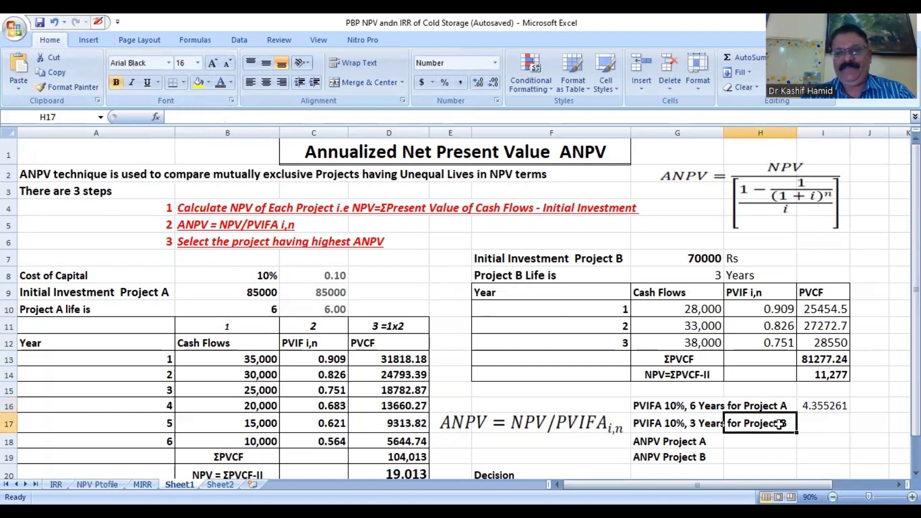
click(820, 422)
click(814, 407)
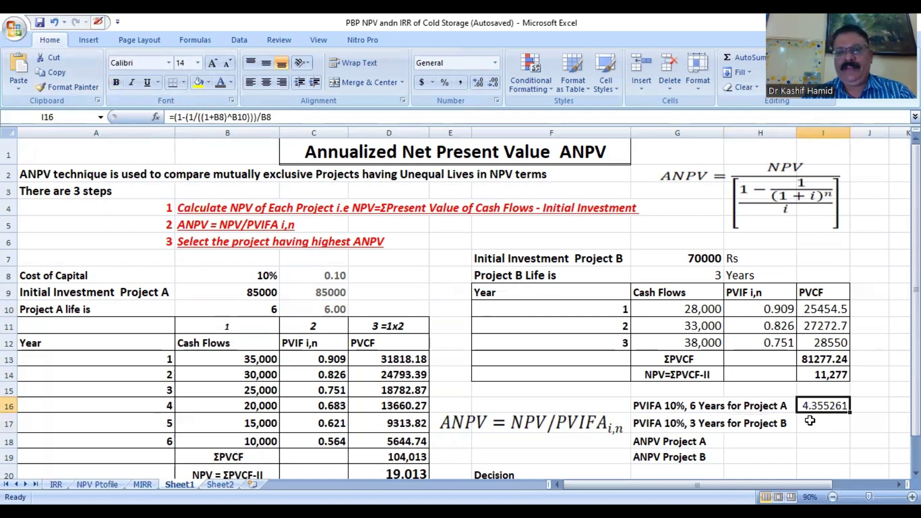
click(115, 82)
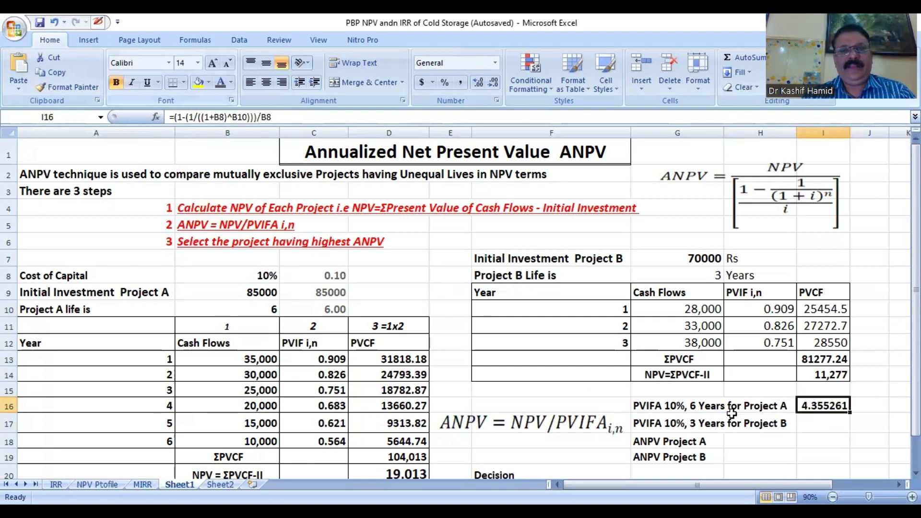
click(809, 418)
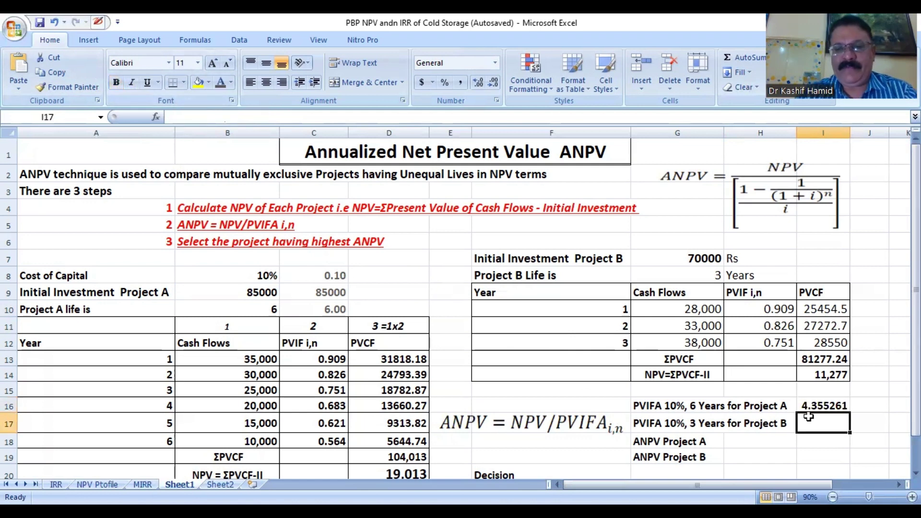
- Enter =(1-(1/((1+B8)^G8)))/B8 in I17 for Project B's PVIFA of 2.486852
text(=)
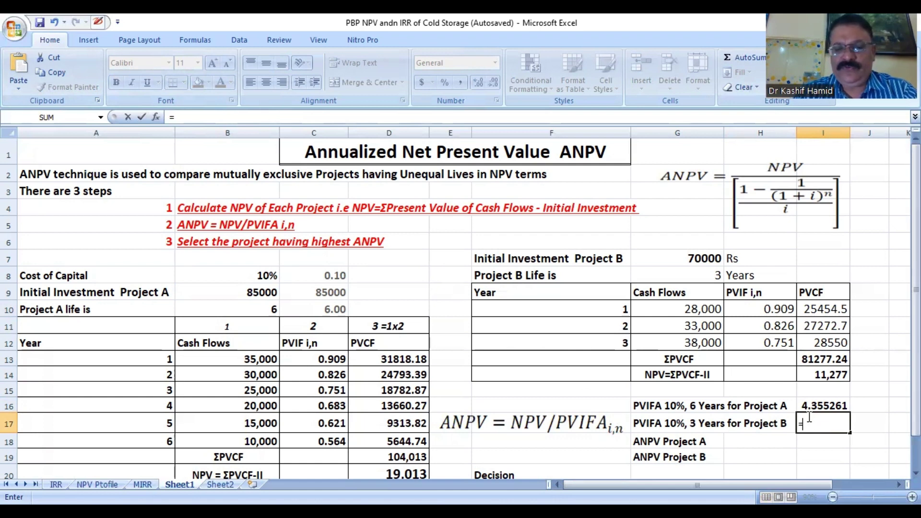
text((1-)
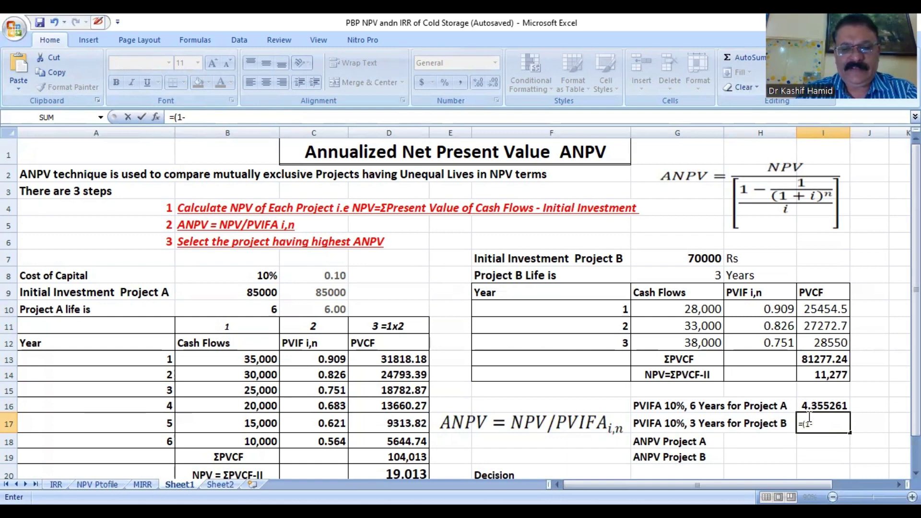
text((1)
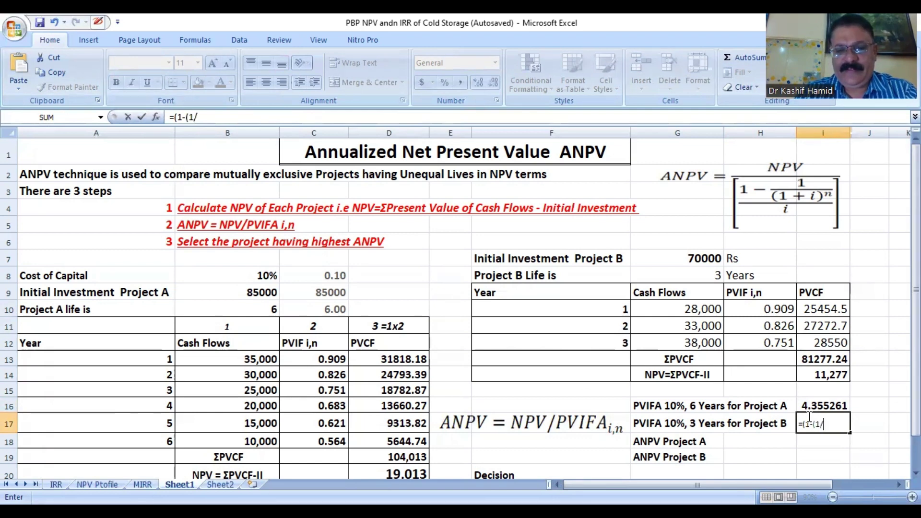
text(/(1)
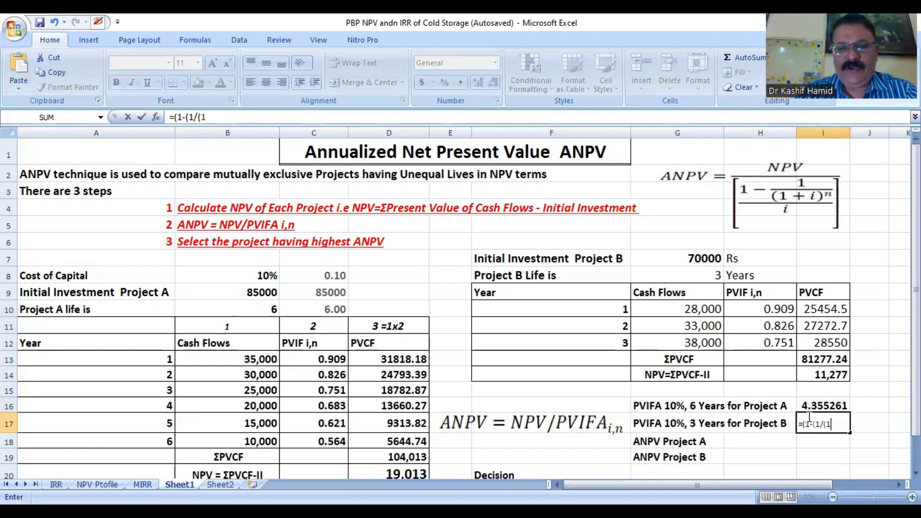
text(+)
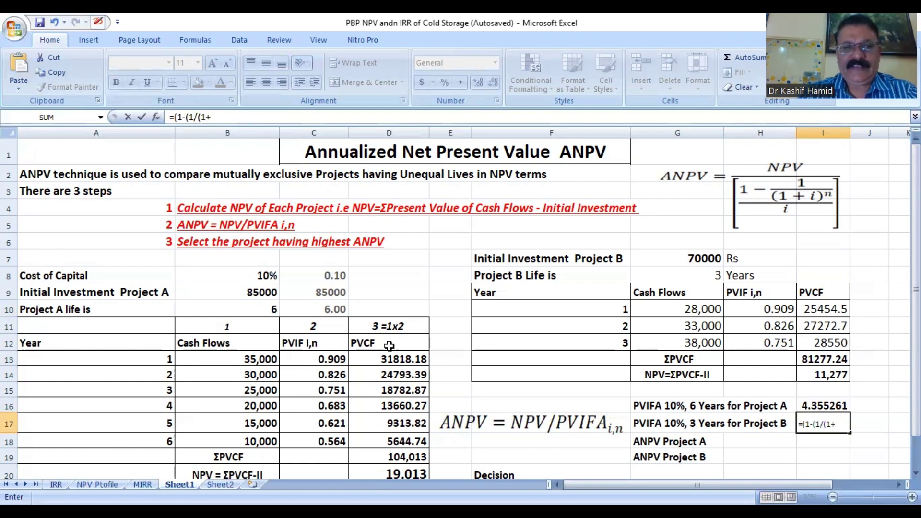
click(268, 276)
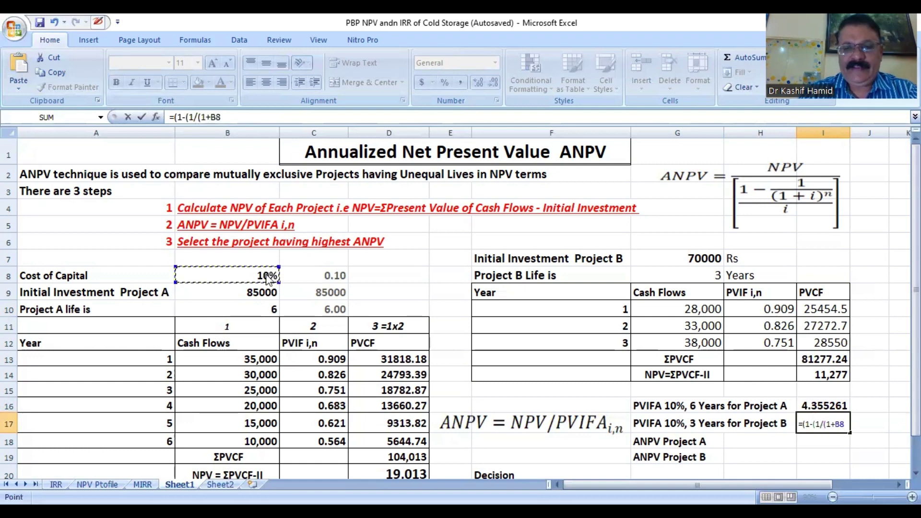
text())
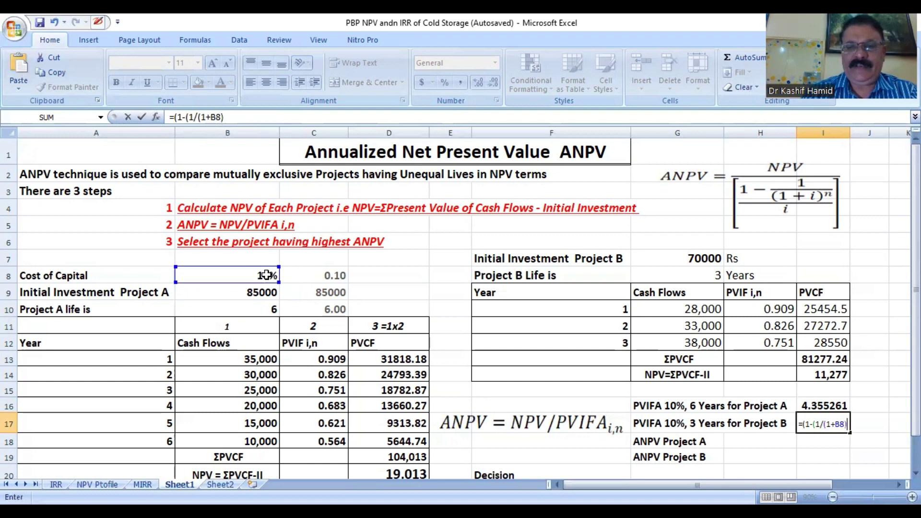
text(^)
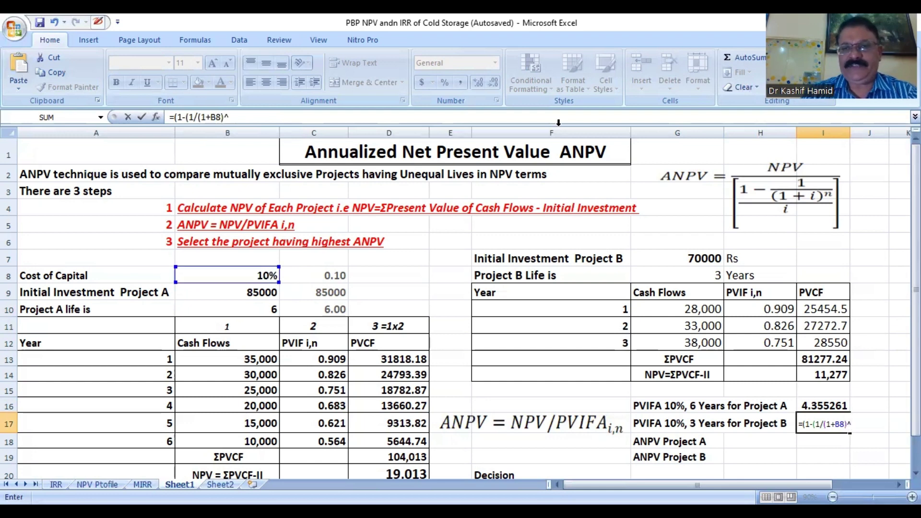
click(681, 275)
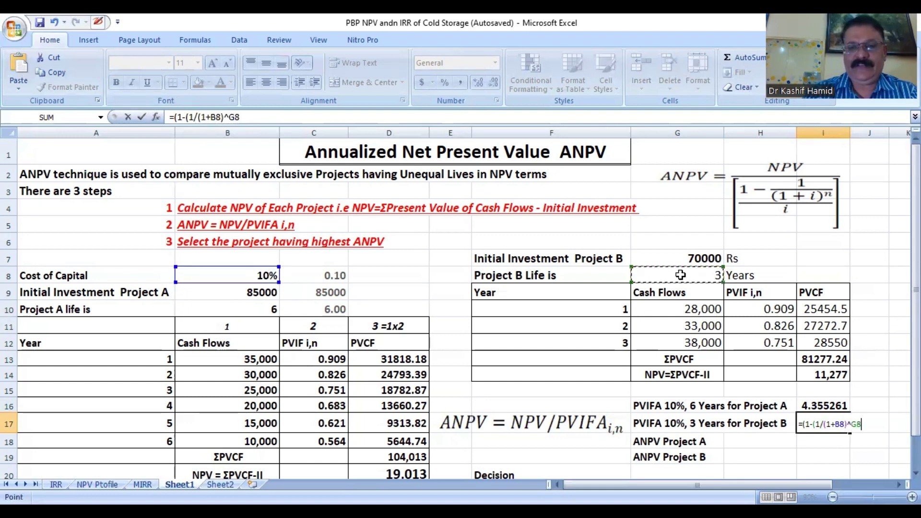
text())
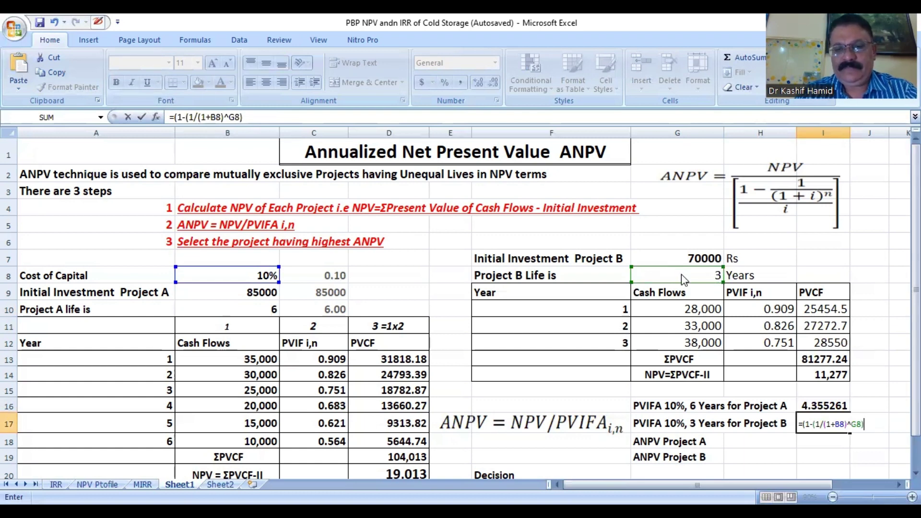
text()))
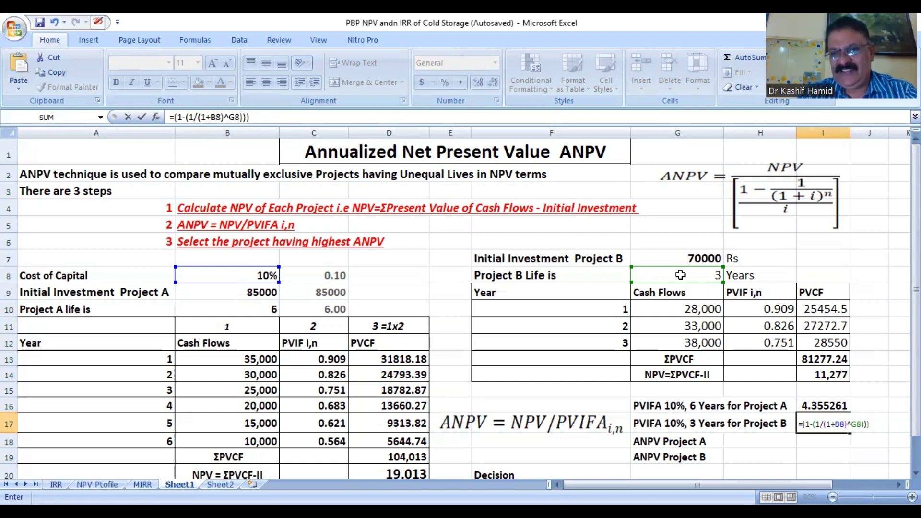
click(829, 426)
text(()
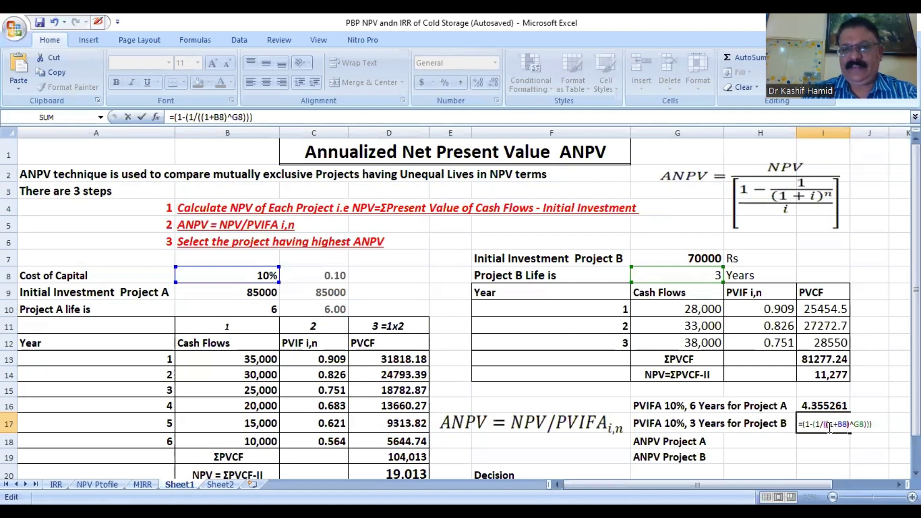
click(877, 425)
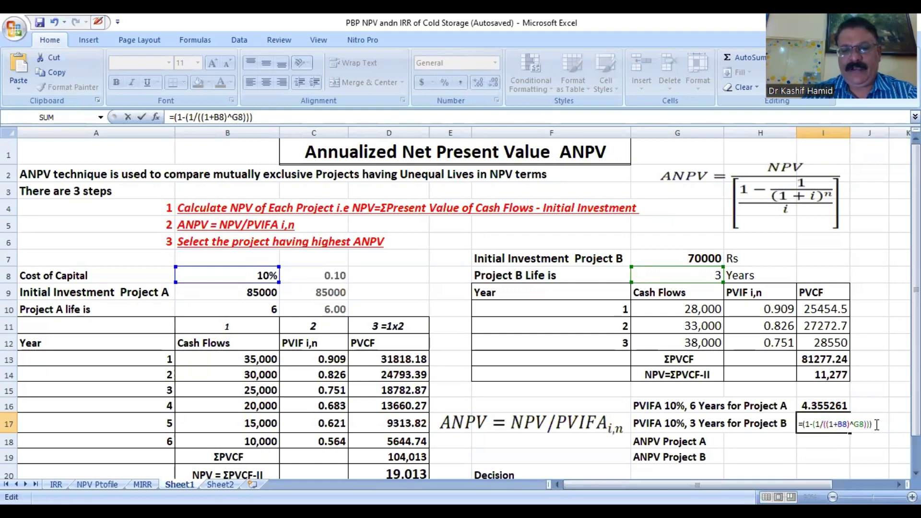
text(/)
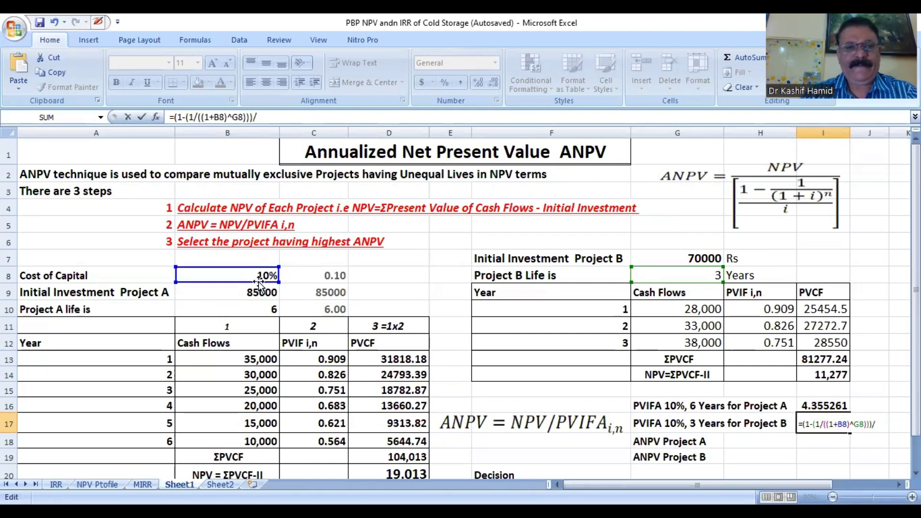
click(260, 278)
key(Return)
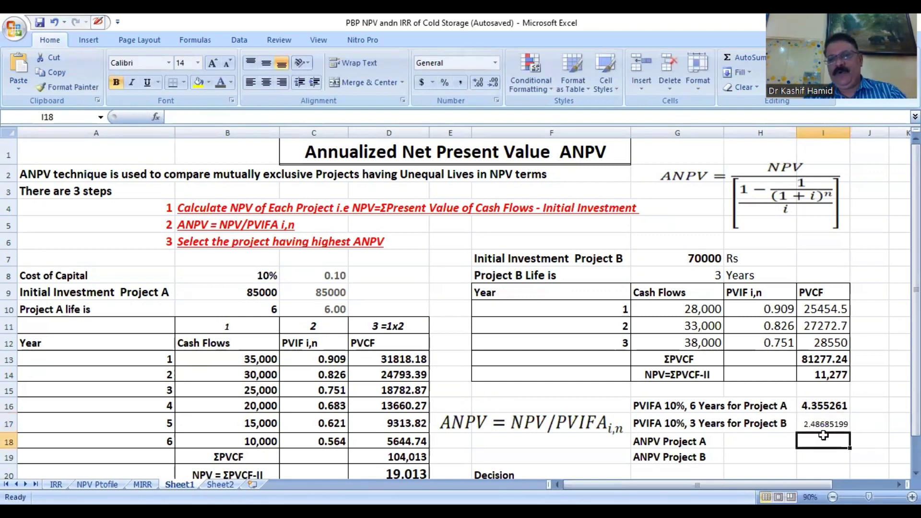
- Format Project B's PVIFA value 2.486852 in bold at size 14
click(811, 423)
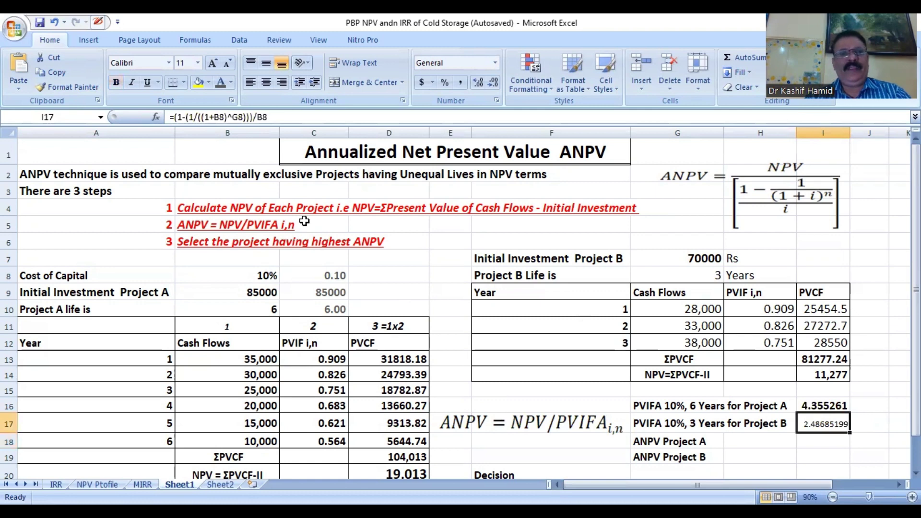
click(115, 82)
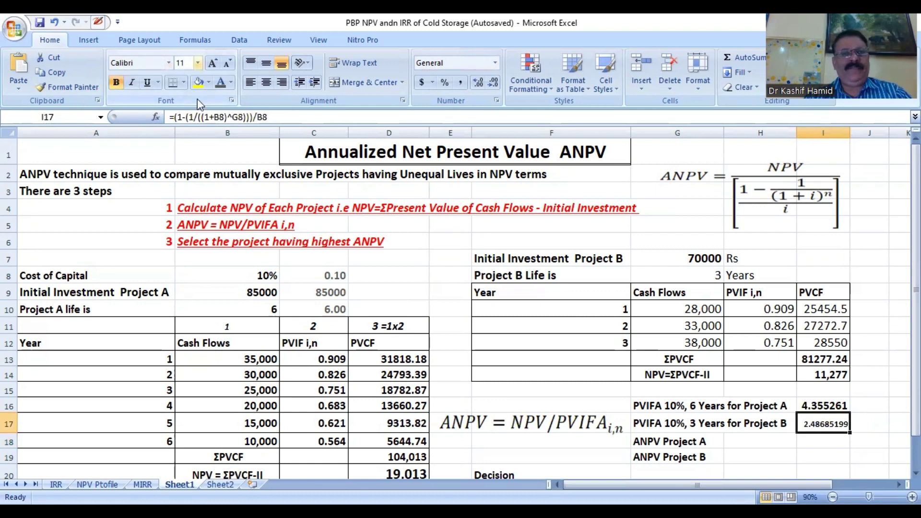
click(198, 63)
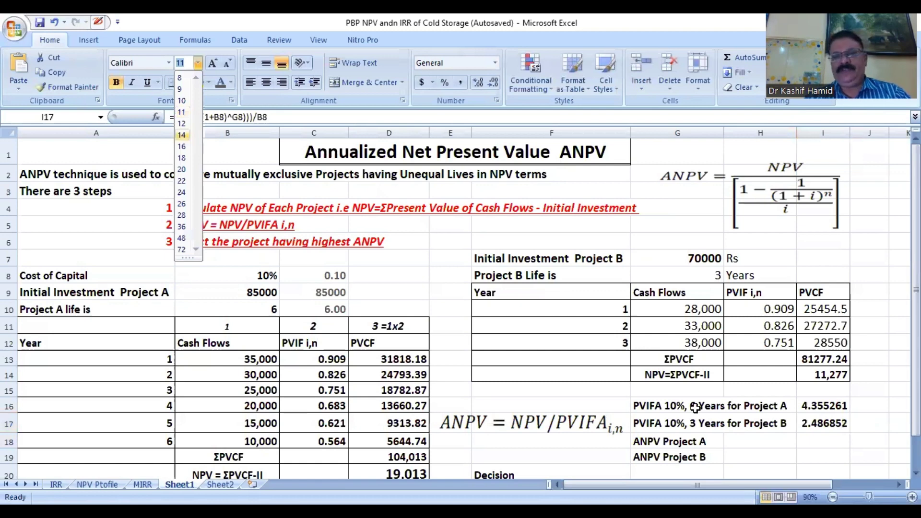
click(764, 440)
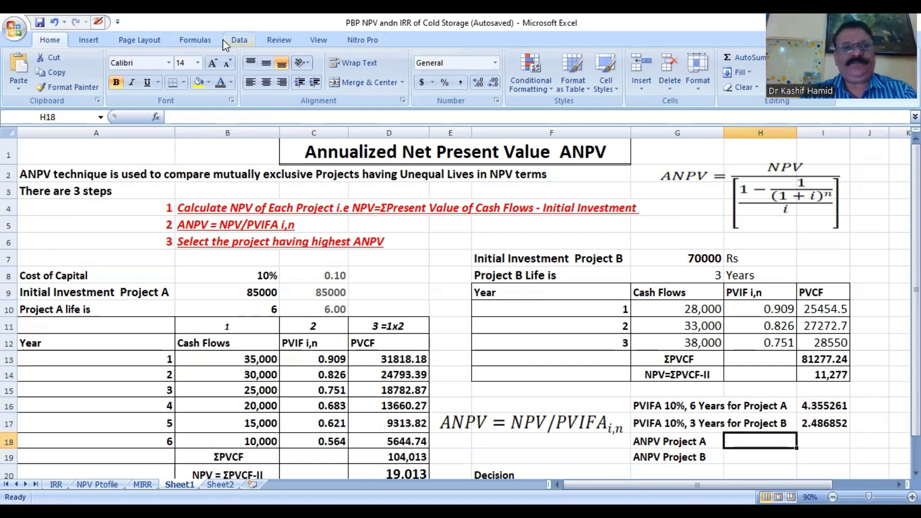
- Circle the NPVs 19,013 and 11,277 and the PVIFA values in red Felt Tip Pen ink
click(99, 22)
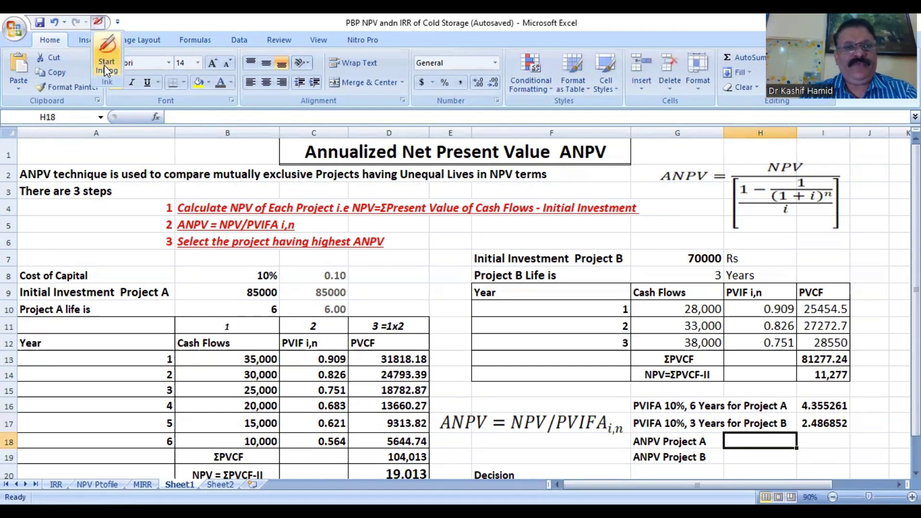
click(112, 73)
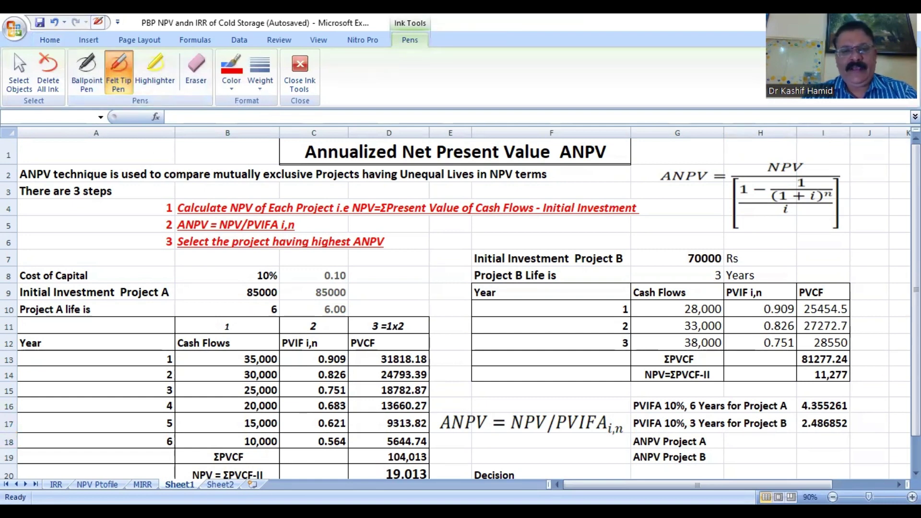
mouse_move(380, 465)
mouse_down()
mouse_move(375, 478)
mouse_move(426, 478)
mouse_up()
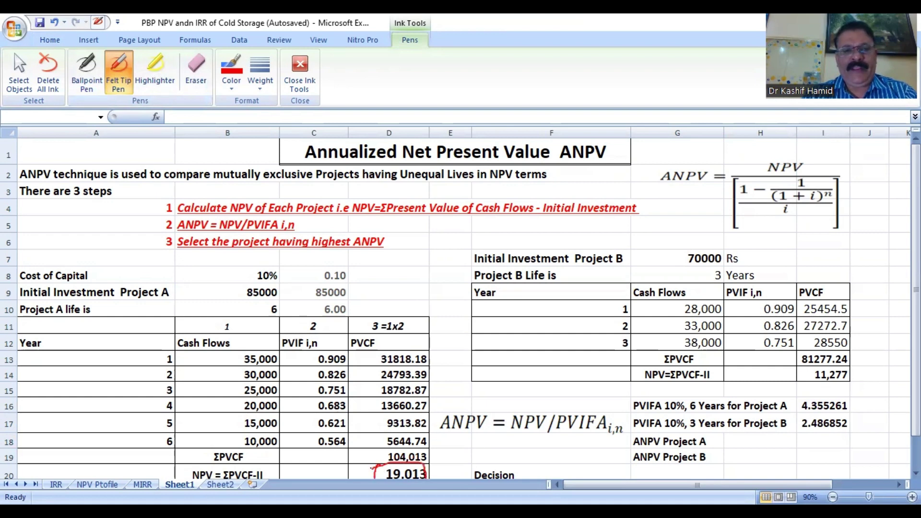
mouse_move(804, 366)
mouse_down()
mouse_move(806, 386)
mouse_move(847, 394)
mouse_move(866, 382)
mouse_move(815, 362)
mouse_move(803, 372)
mouse_move(792, 406)
mouse_move(866, 408)
mouse_up()
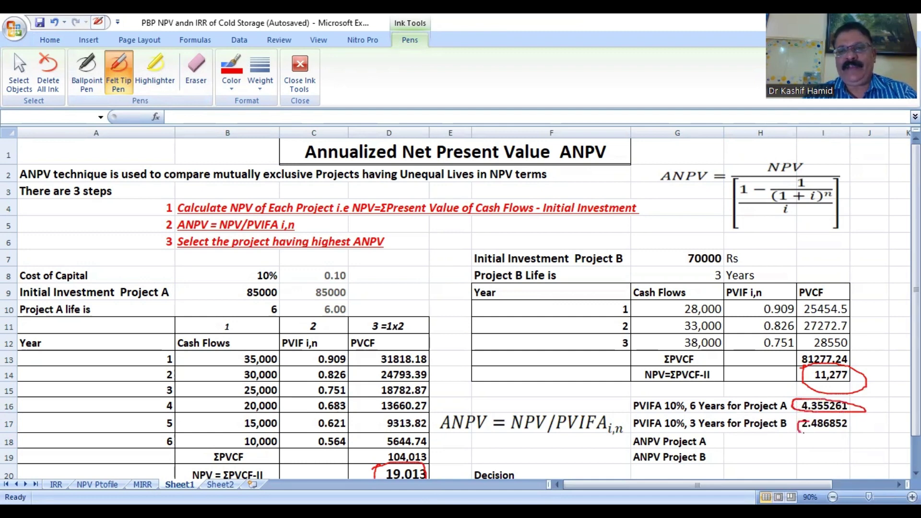
mouse_move(801, 431)
mouse_down()
mouse_move(865, 433)
mouse_move(820, 414)
mouse_move(797, 419)
mouse_up()
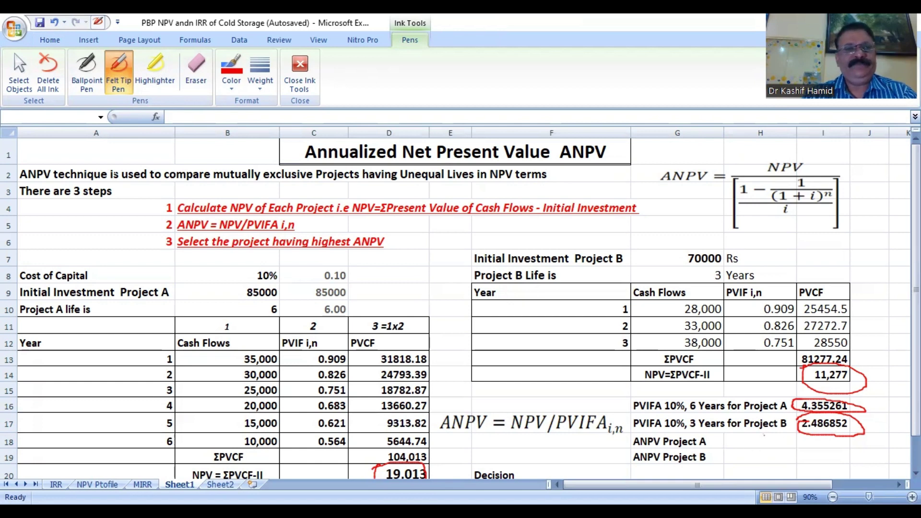
click(19, 65)
- Enter a formula referencing D20 in H18 and accept Excel's correction, showing 19013.26852
key(Escape)
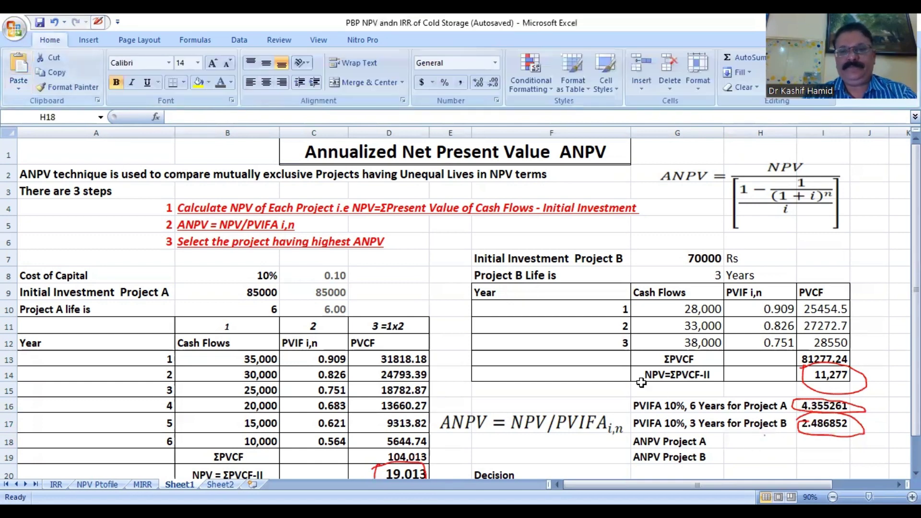
click(738, 440)
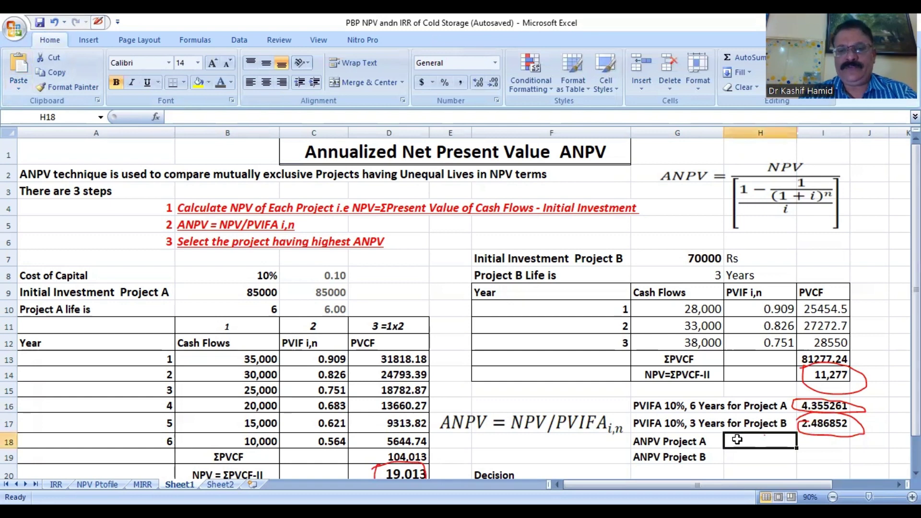
text(=)
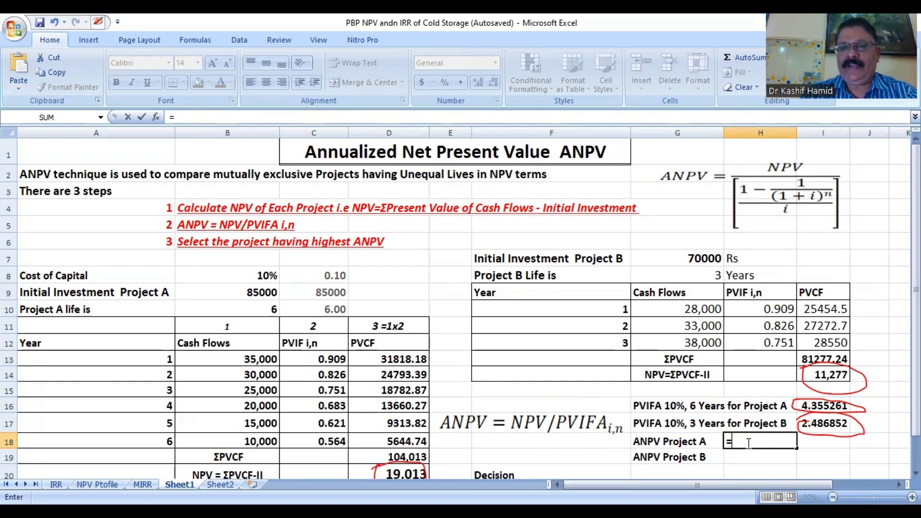
click(409, 475)
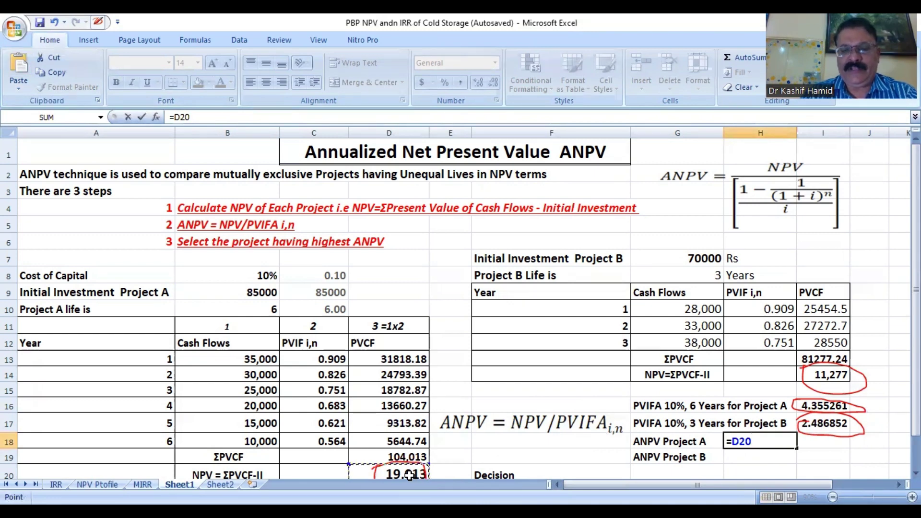
text(/)
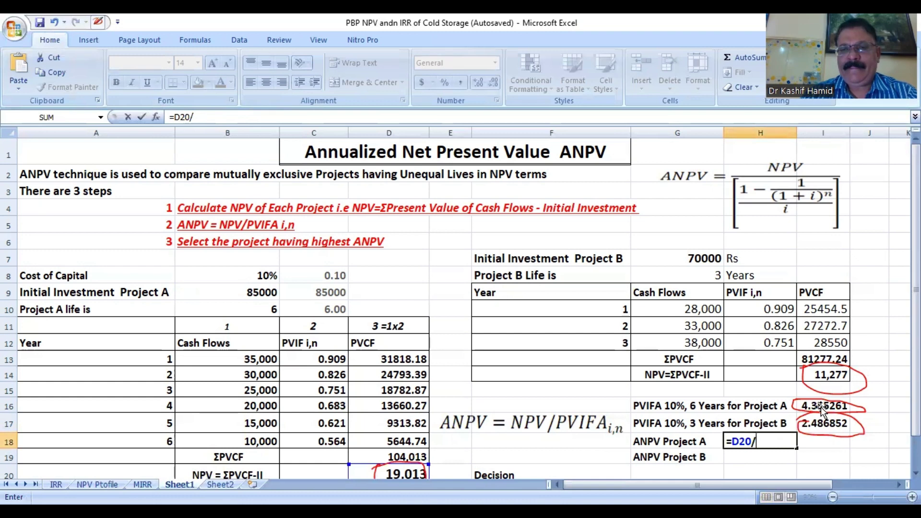
key(Return)
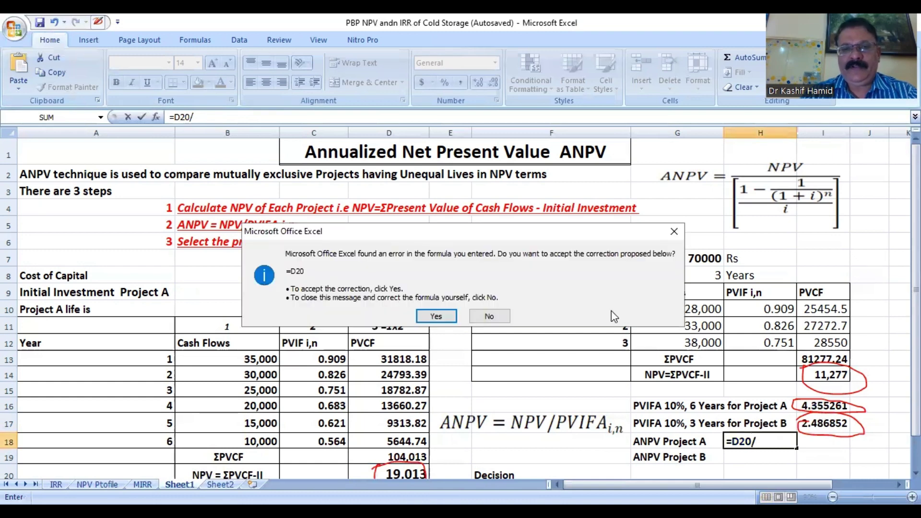
click(437, 317)
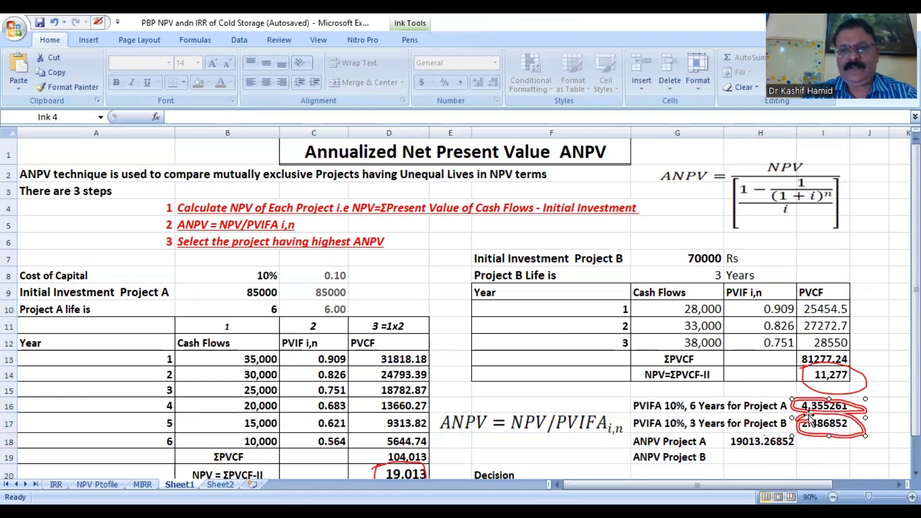
- Erase the red ink circles around the PVIFA values 4.355261 and 2.486852, keeping the NPV marks
drag(824, 406, 806, 343)
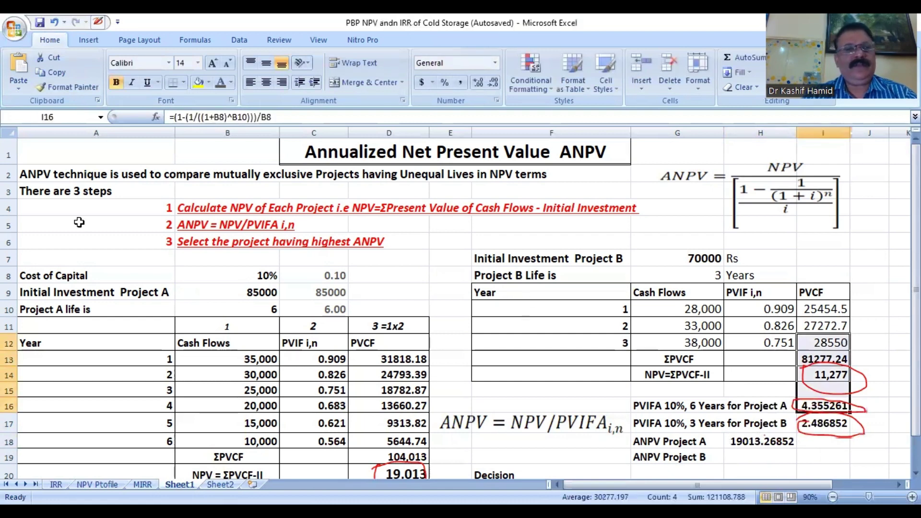
click(99, 23)
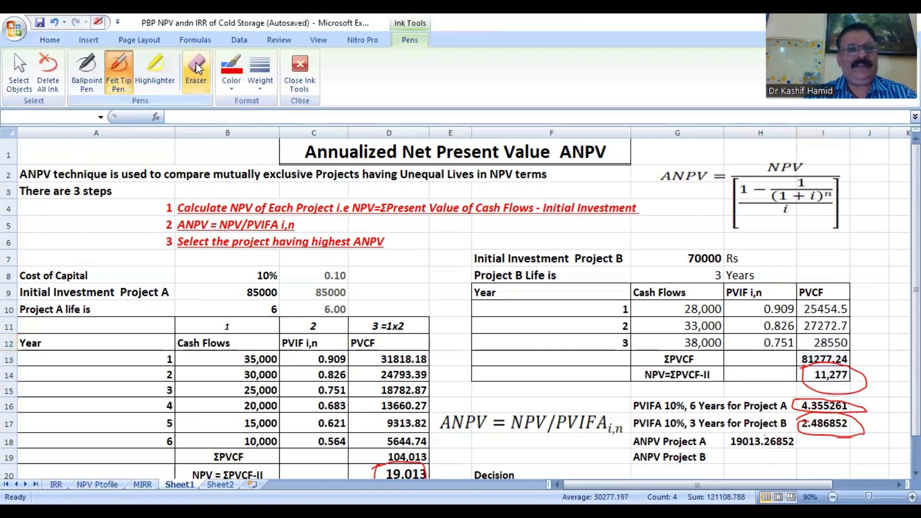
click(196, 68)
click(814, 405)
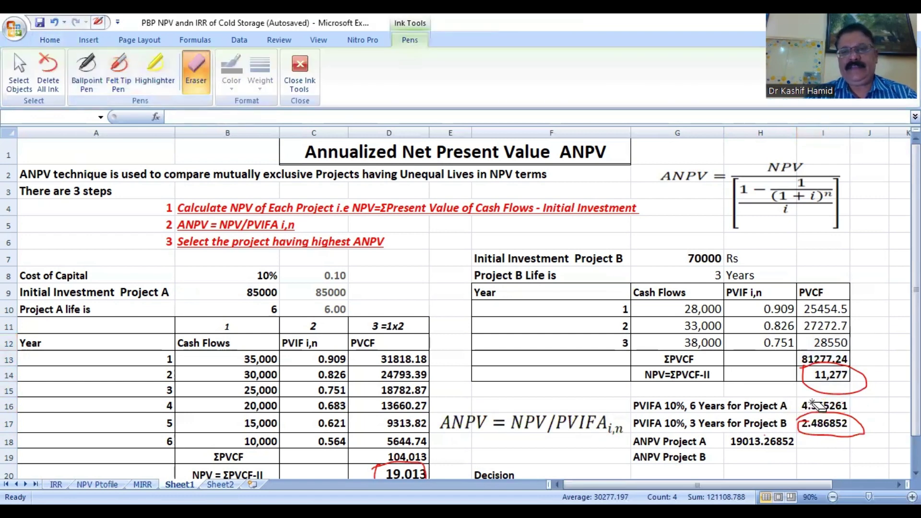
click(816, 416)
click(828, 443)
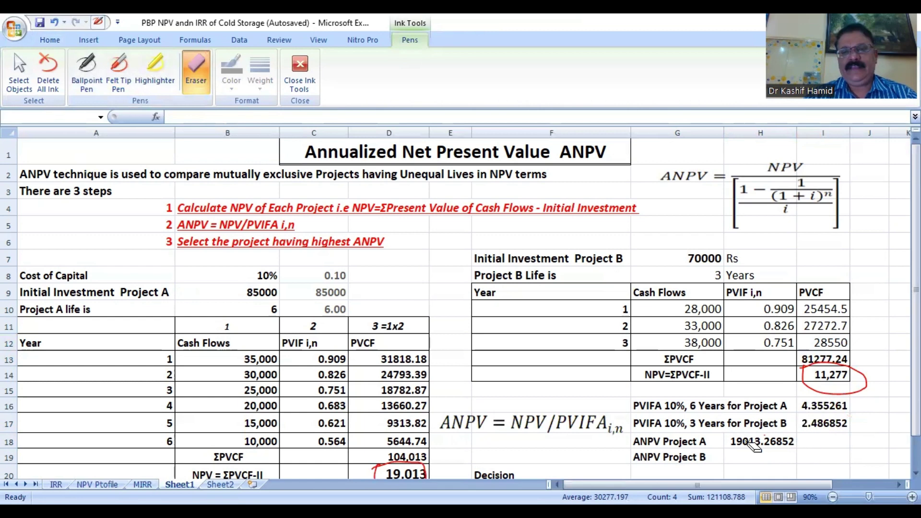
click(19, 81)
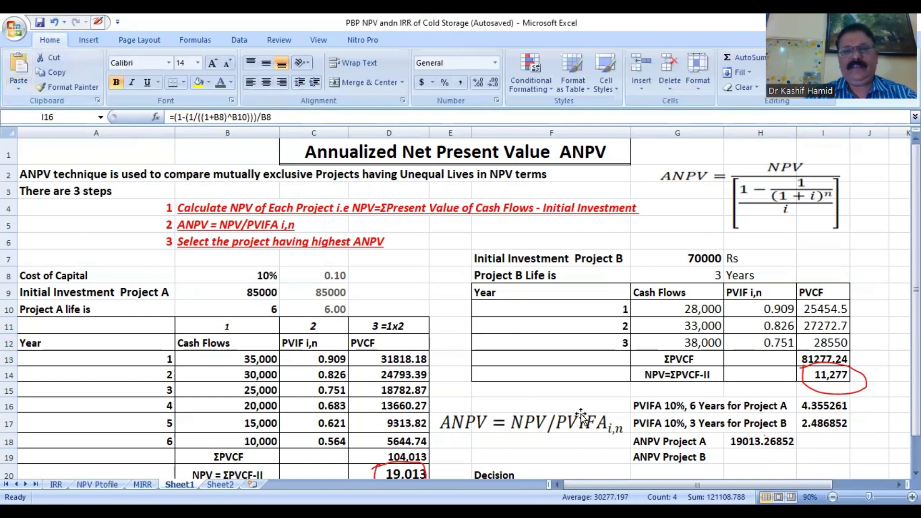
- Replace H18's formula with =D20/I16, giving Project A's ANPV of 4365.586778
click(739, 442)
key(Delete)
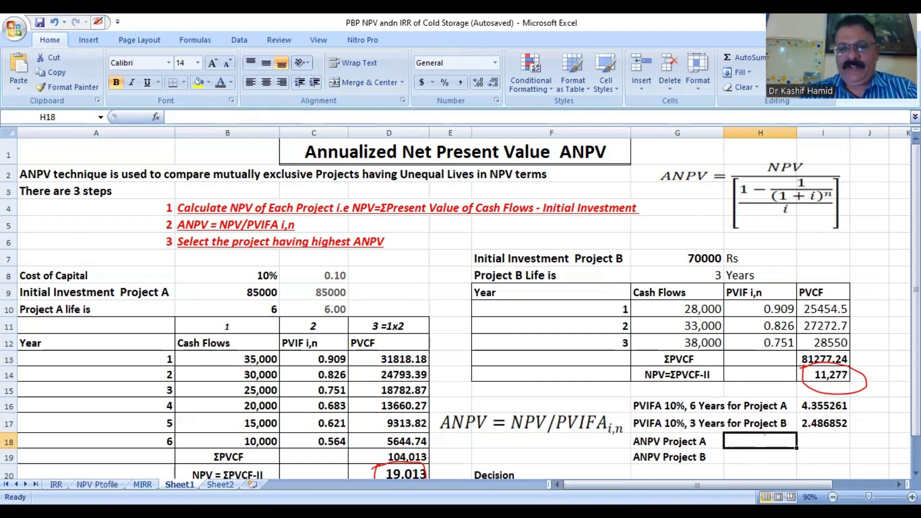
text(=)
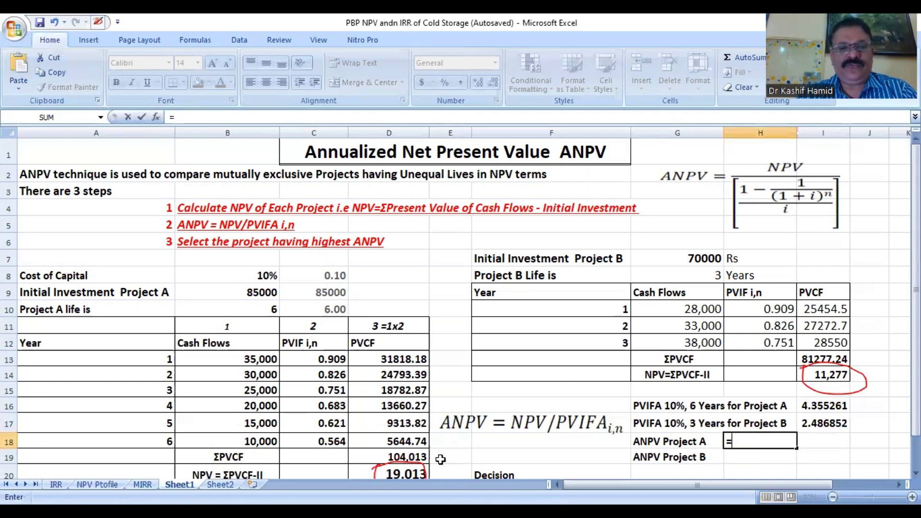
click(407, 475)
text(/)
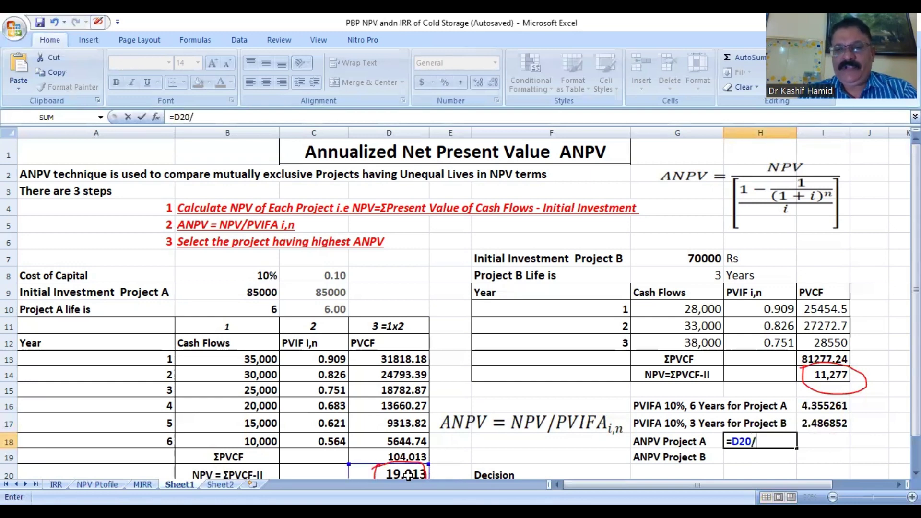
click(815, 408)
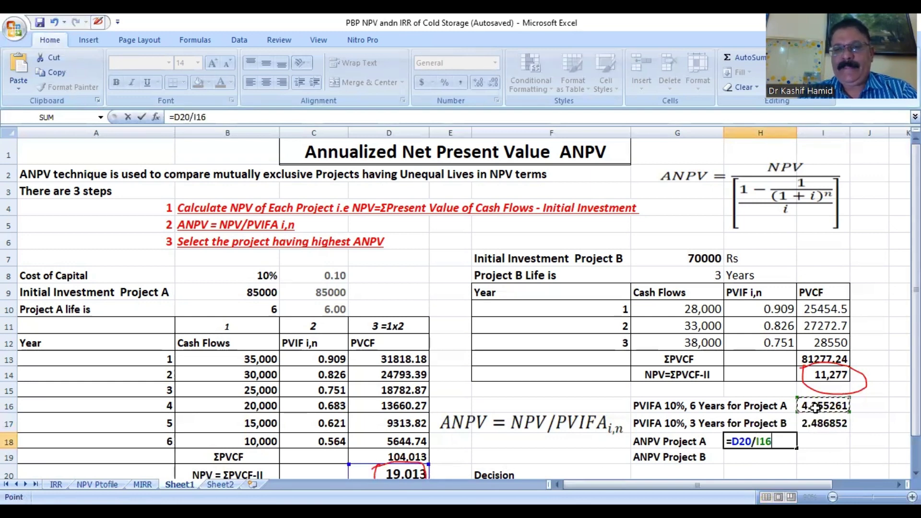
key(Return)
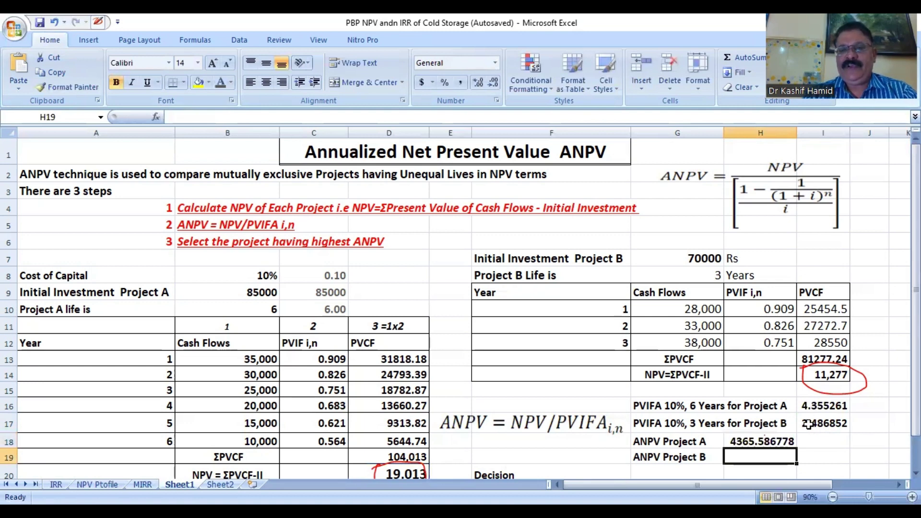
click(750, 440)
- Enter =I14/I17 in H19 as Project B's ANPV, giving 4534.743202
click(756, 455)
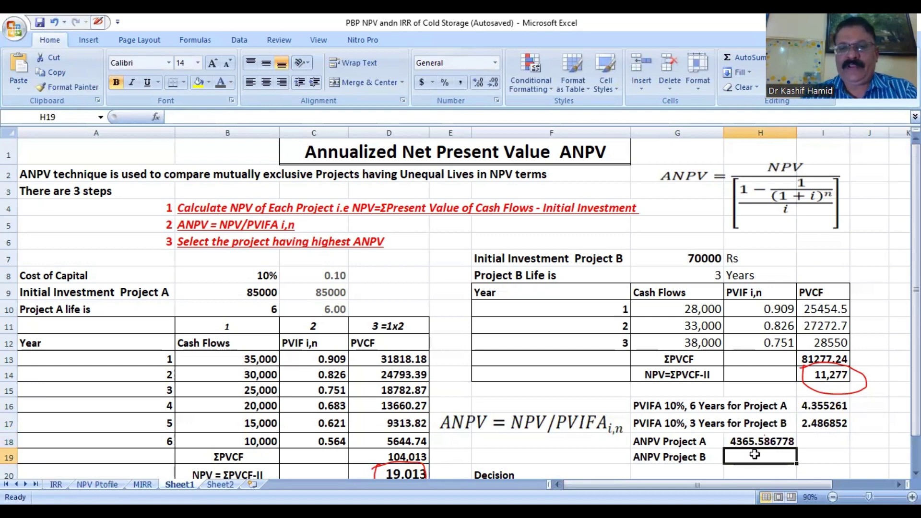
text(=)
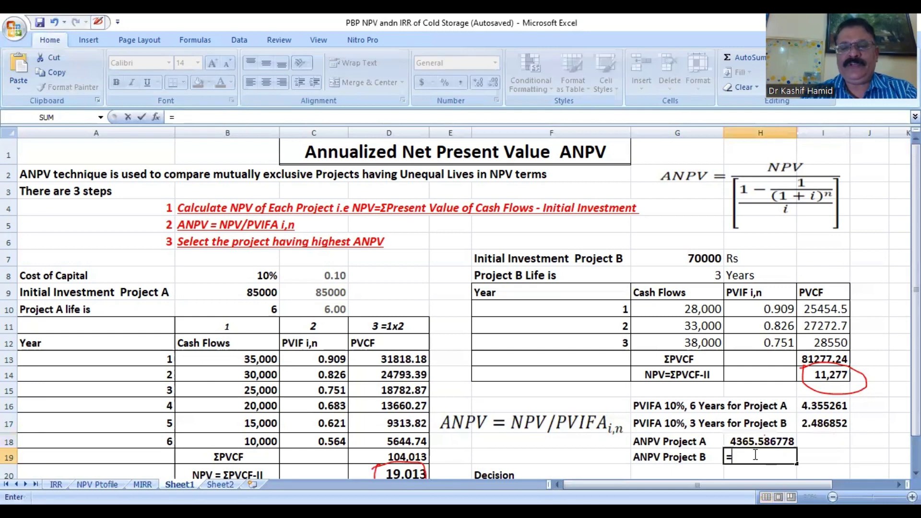
click(821, 375)
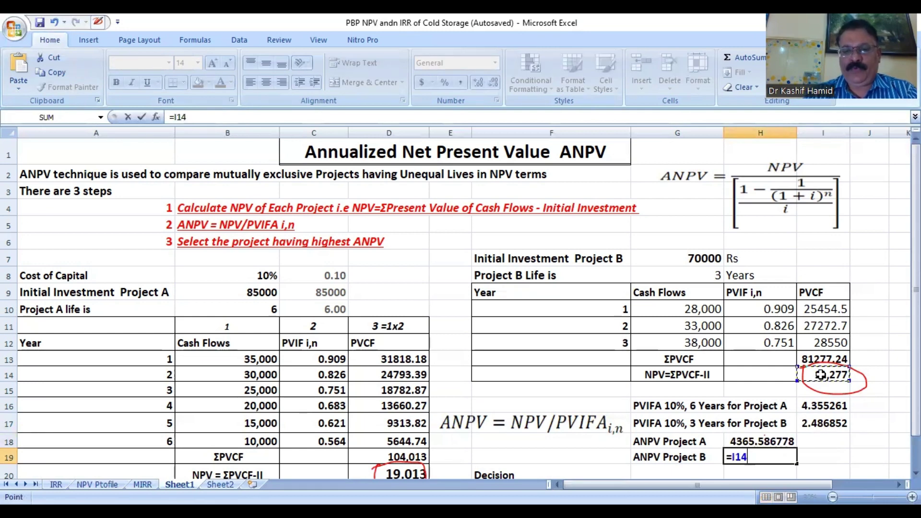
text(/)
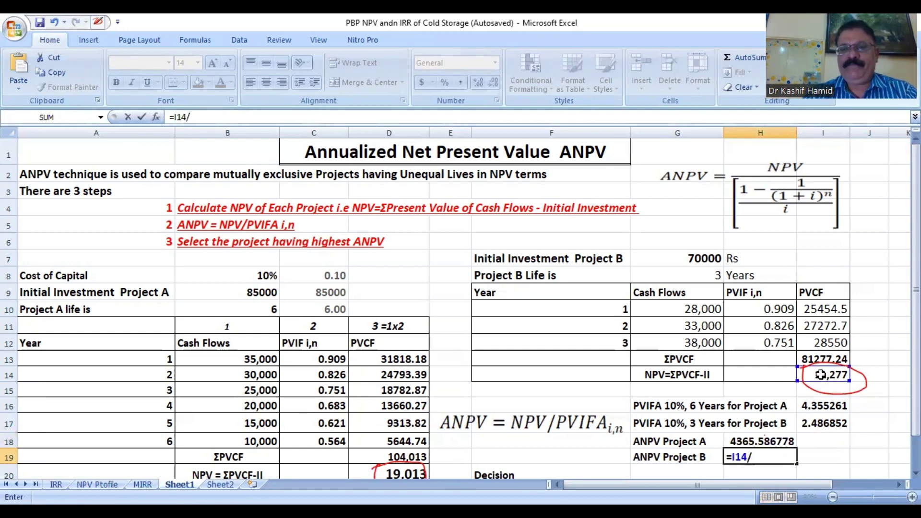
click(823, 422)
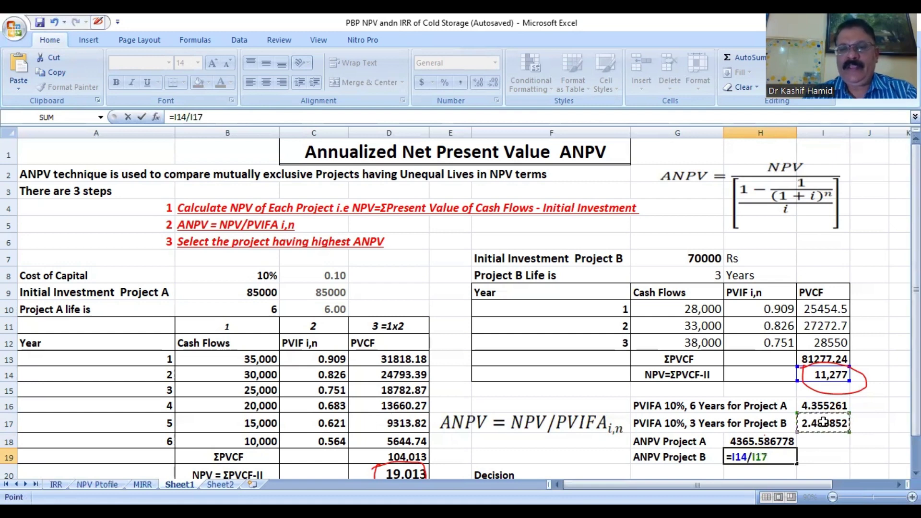
key(Return)
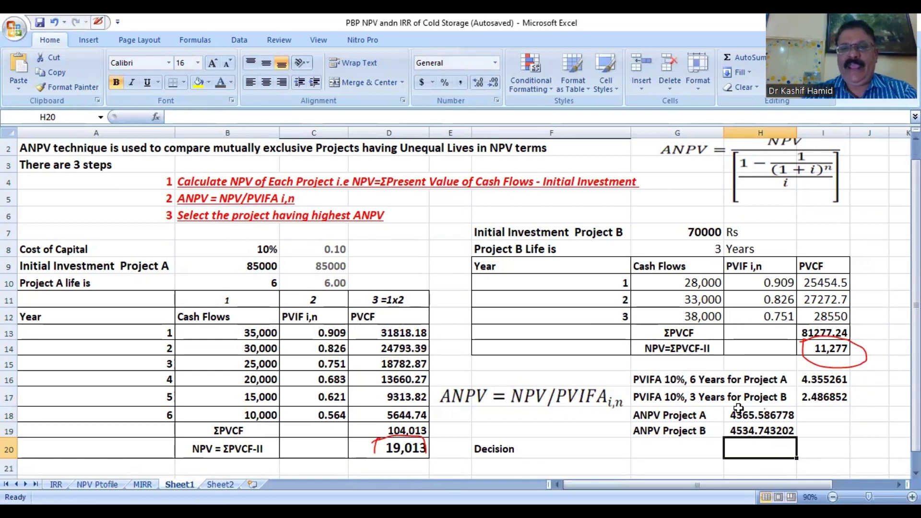
- Format H18:H19 as Number with 2 decimals, showing 4365.59 and 4534.74
drag(741, 412, 768, 426)
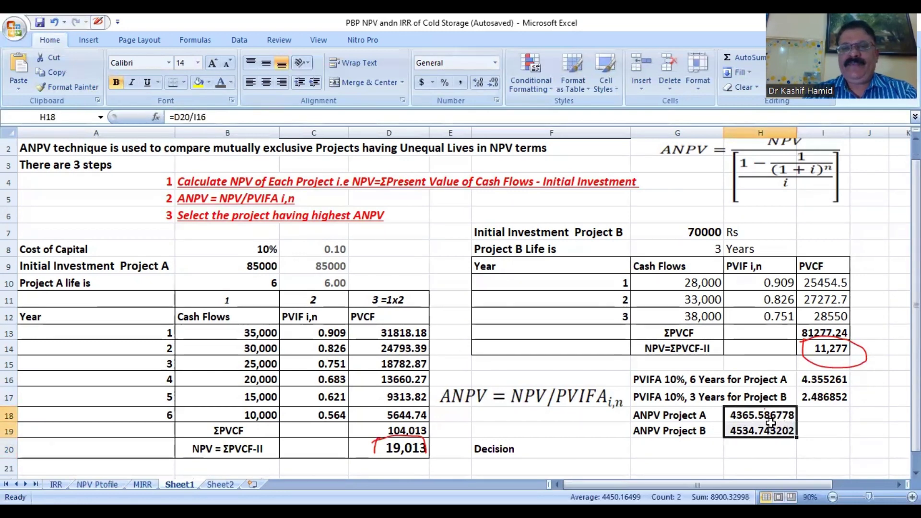
right_click(768, 427)
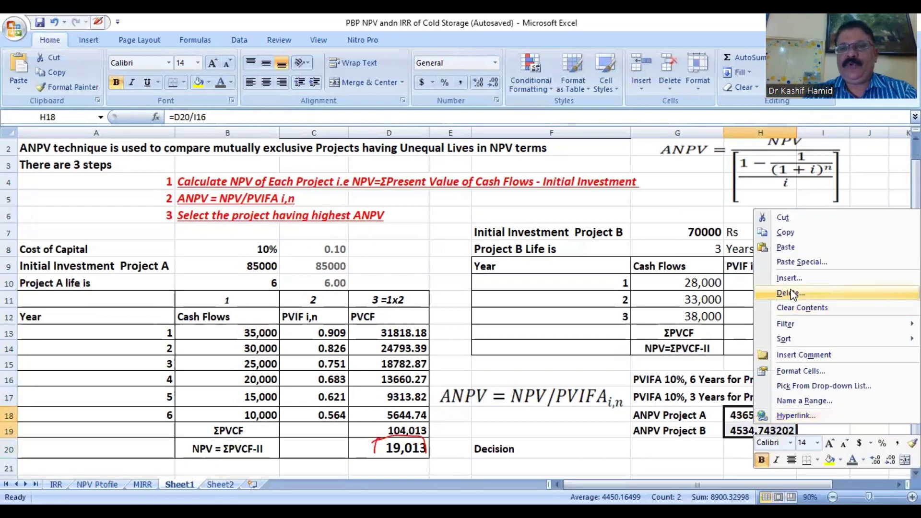
click(800, 371)
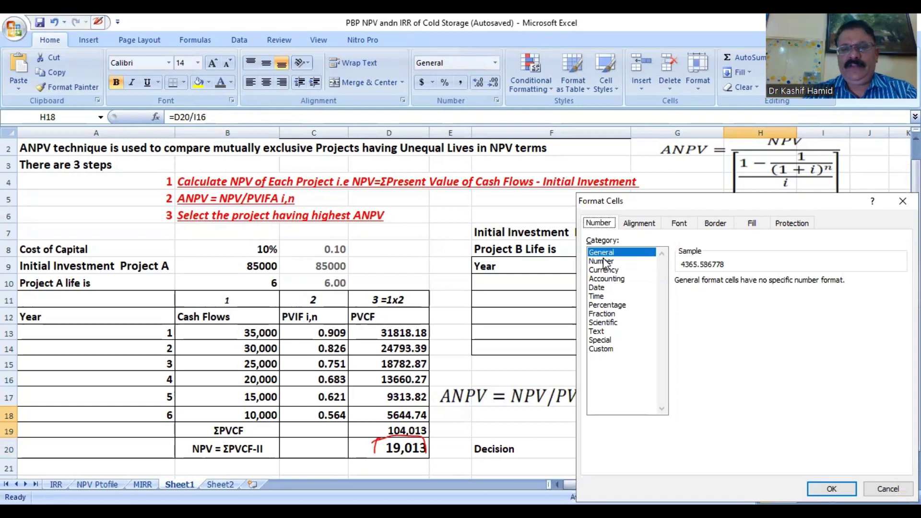
click(602, 262)
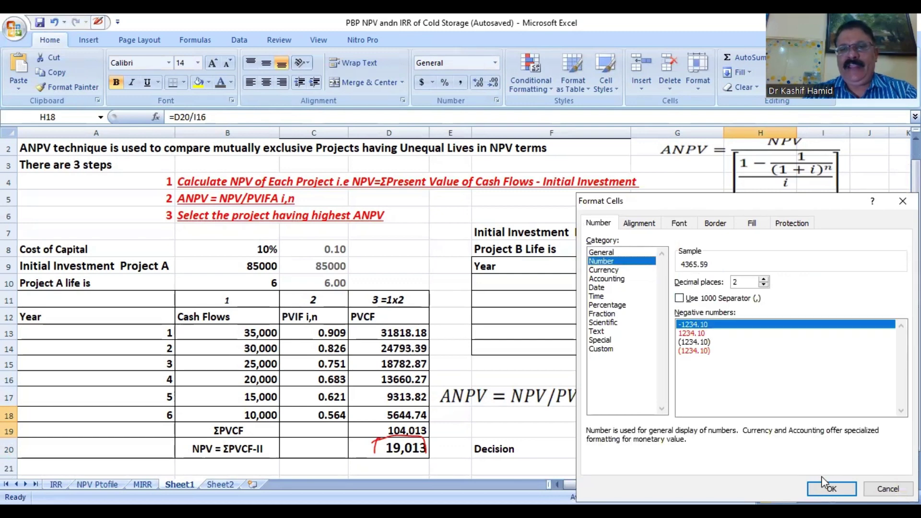
click(832, 488)
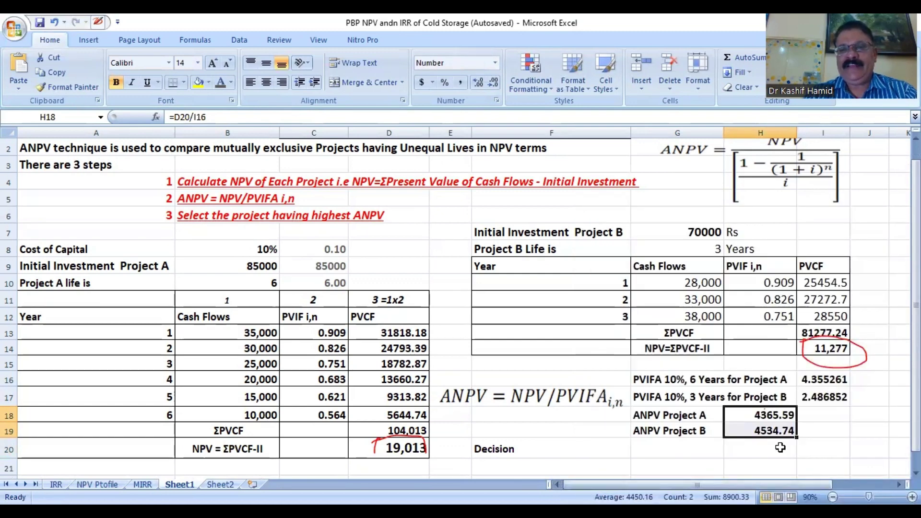
click(777, 449)
click(671, 450)
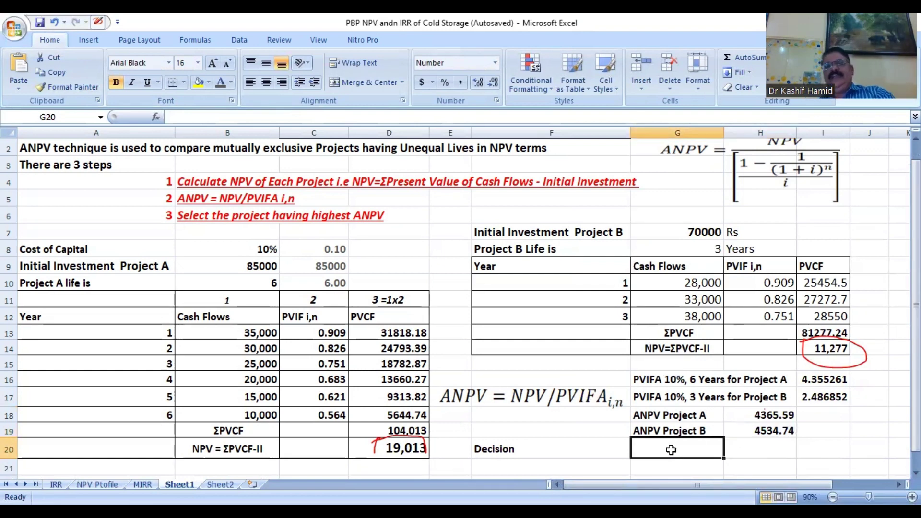
- Type 'Decision' in G20 and 'Project B has higher ANPV than Project A So Project B is accepted' in H20
text(D)
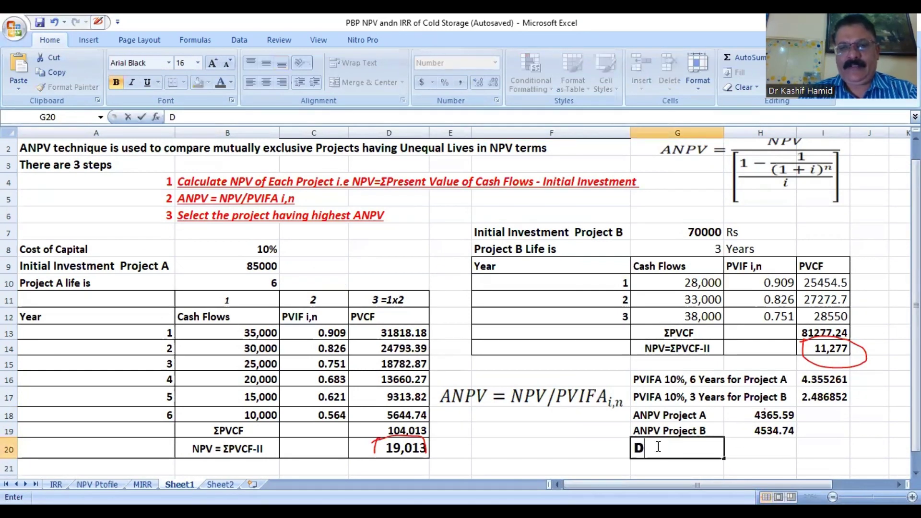
text(ecision)
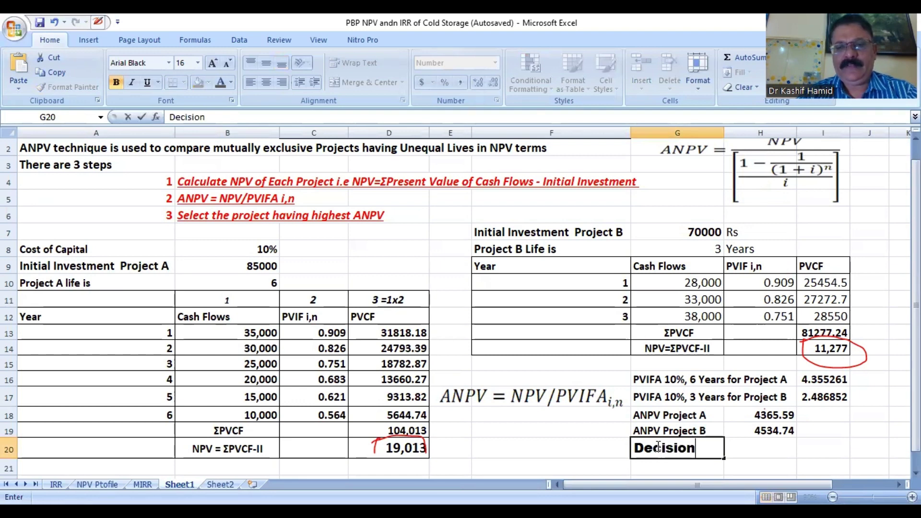
click(755, 449)
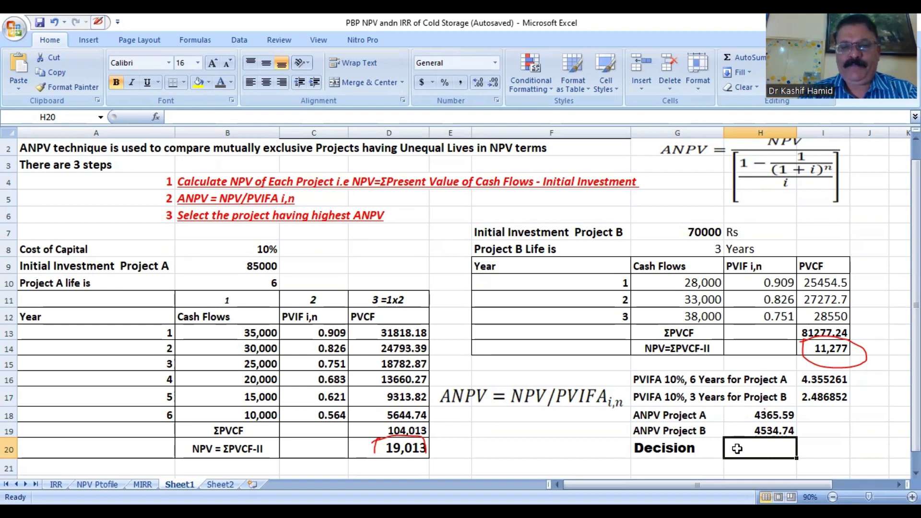
text(Prject)
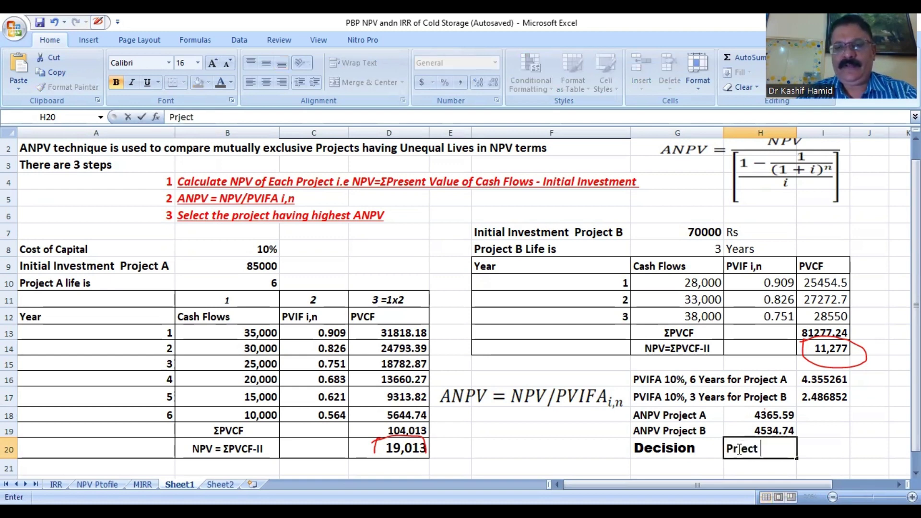
key(BackSpace)
key(BackSpace)
key(BackSpace)
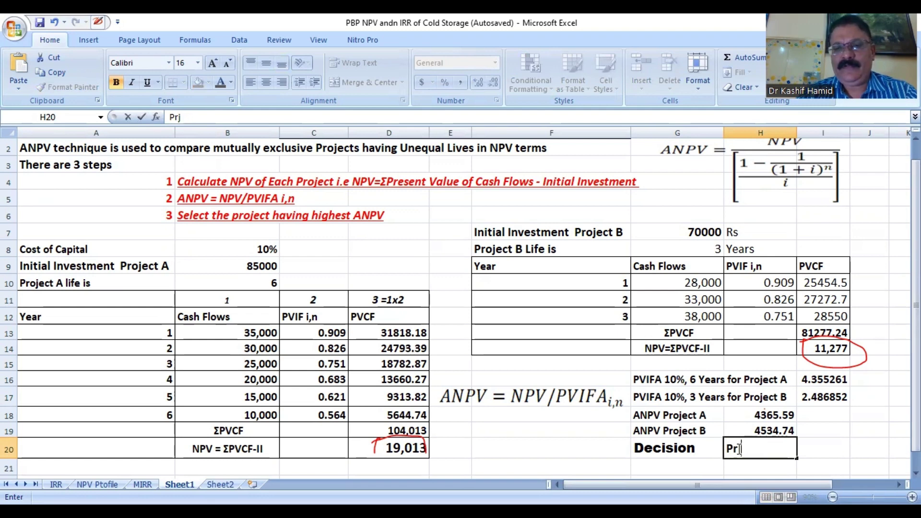
key(BackSpace)
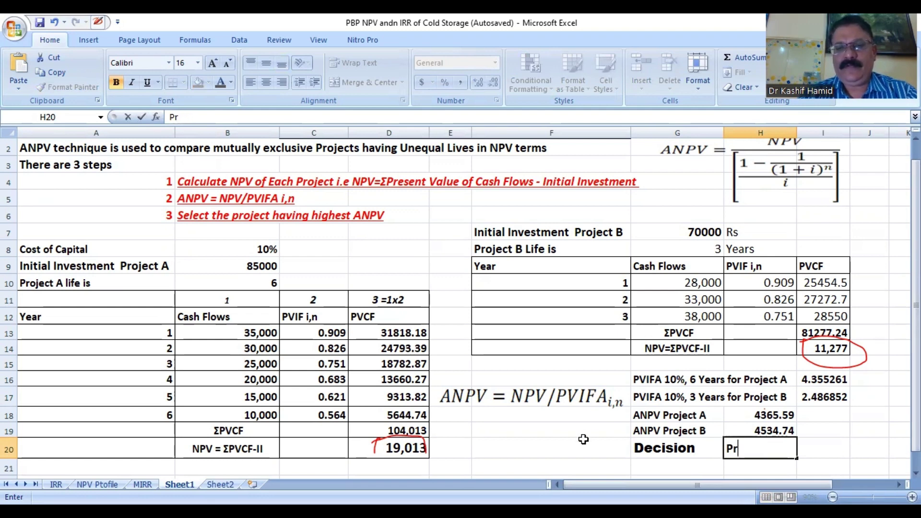
text(oject )
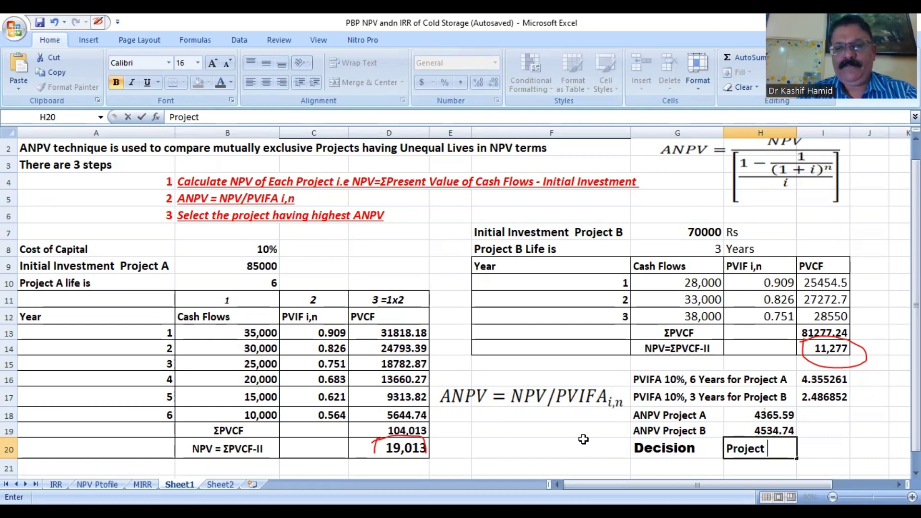
text(B has)
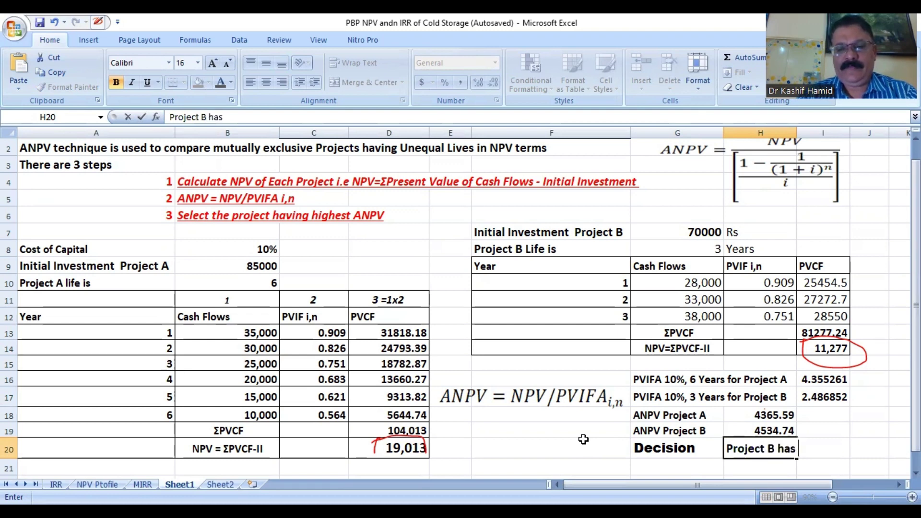
text( higher)
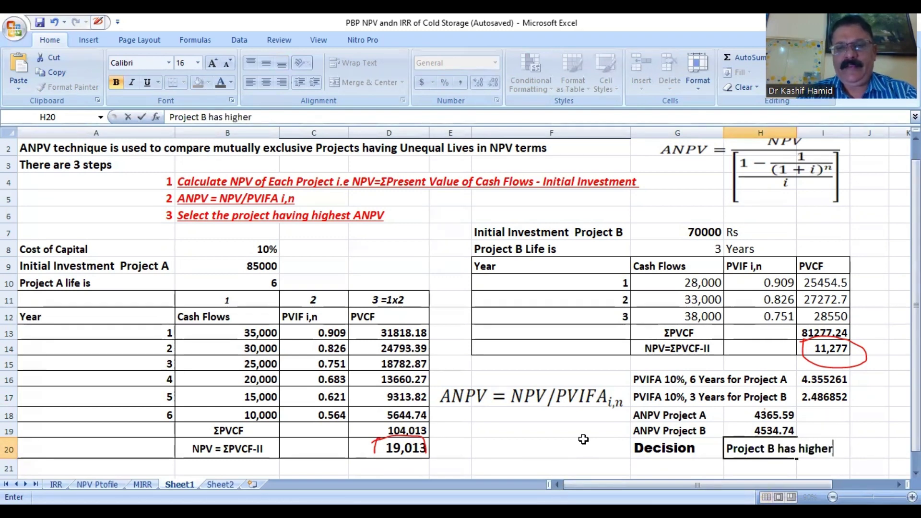
text( ANPV)
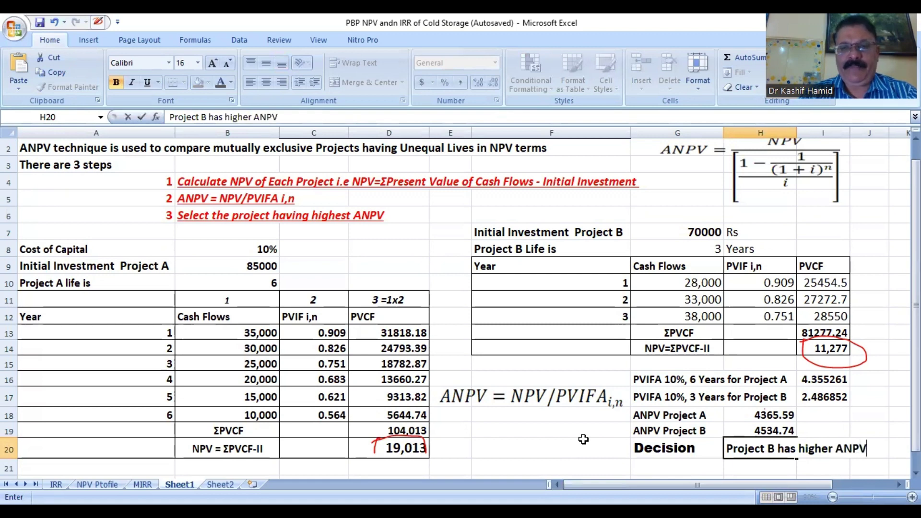
text( tha)
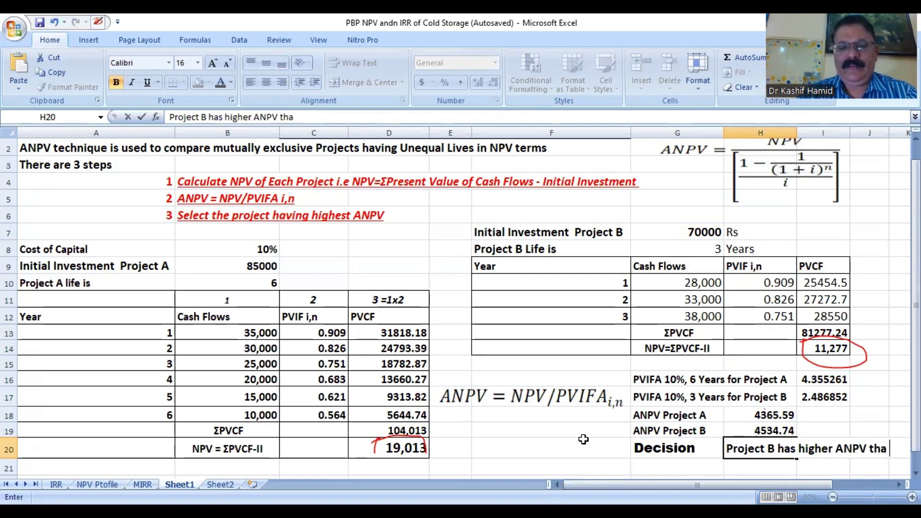
text(n )
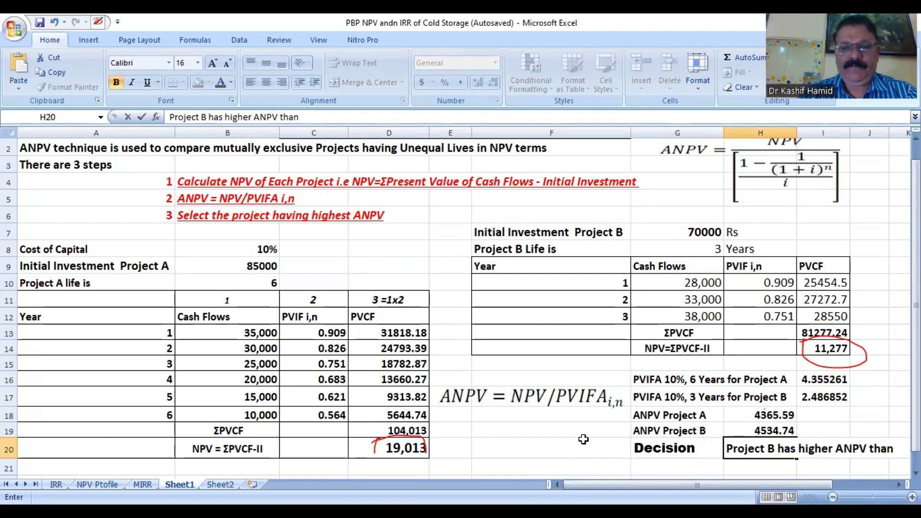
text({r)
key(BackSpace)
text(Pr)
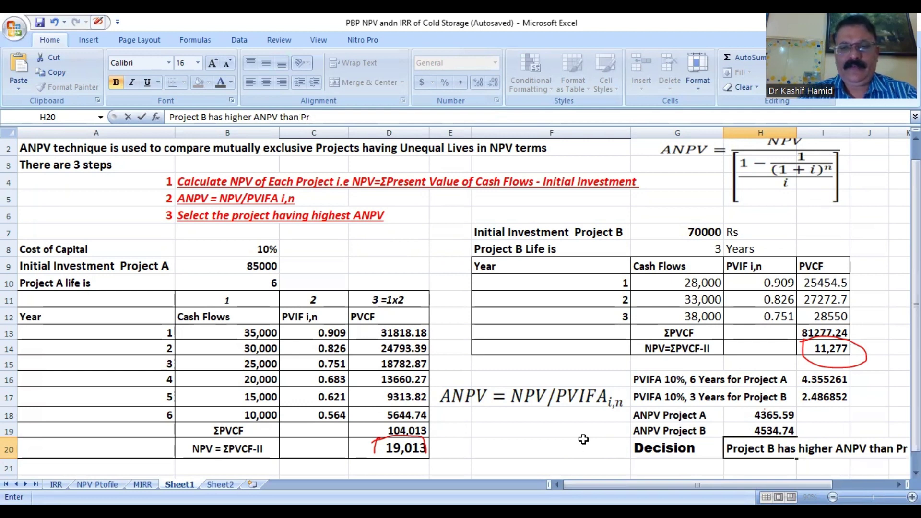
text(oject )
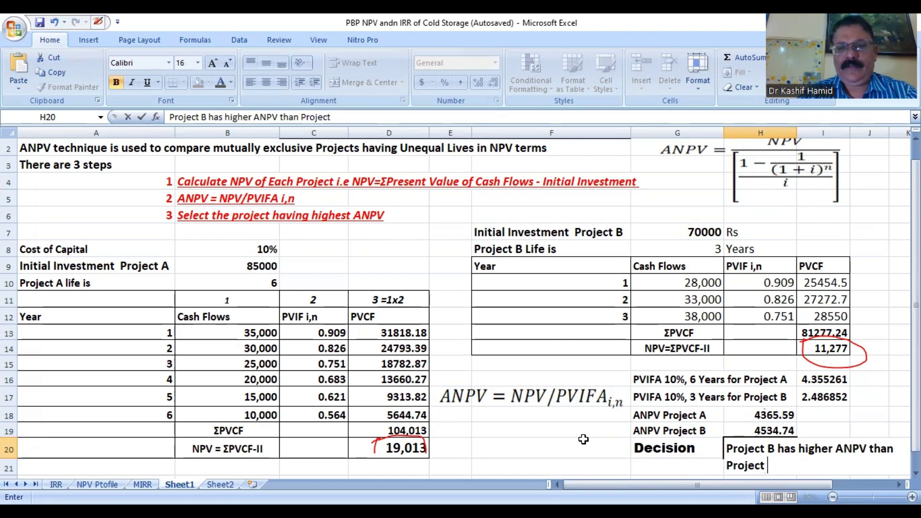
text(A)
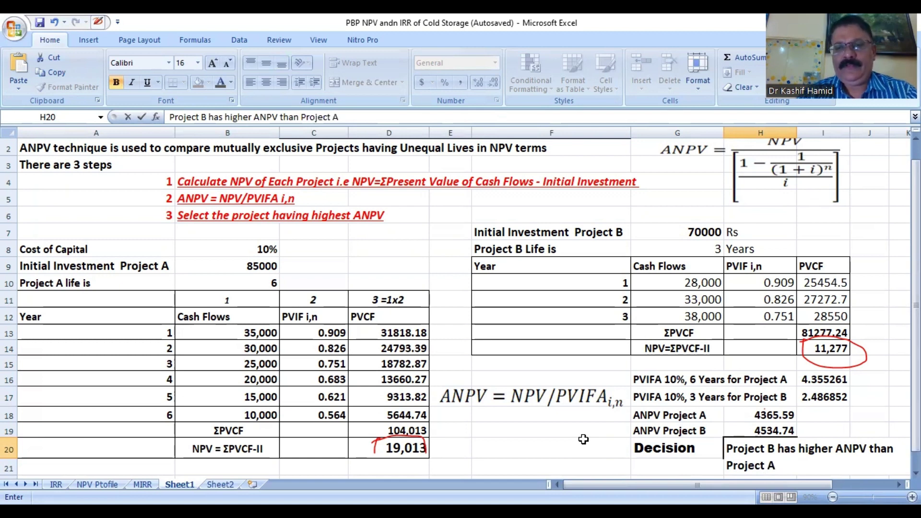
text( So)
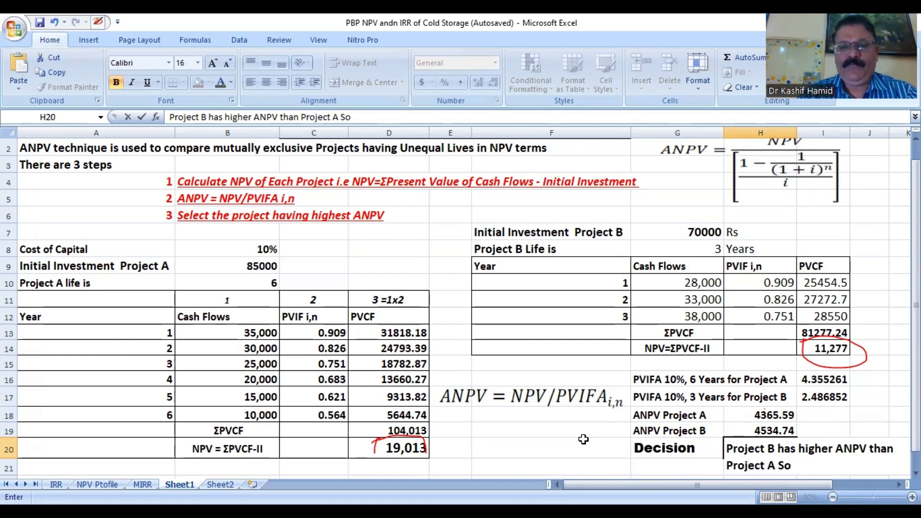
text( Prject)
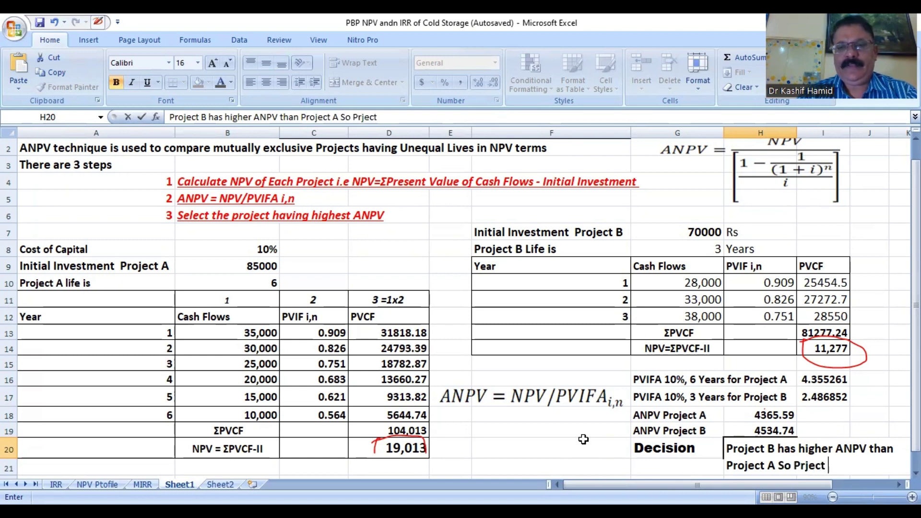
key(BackSpace)
key(BackSpace)
key(BackSpace)
key(BackSpace)
text(oject)
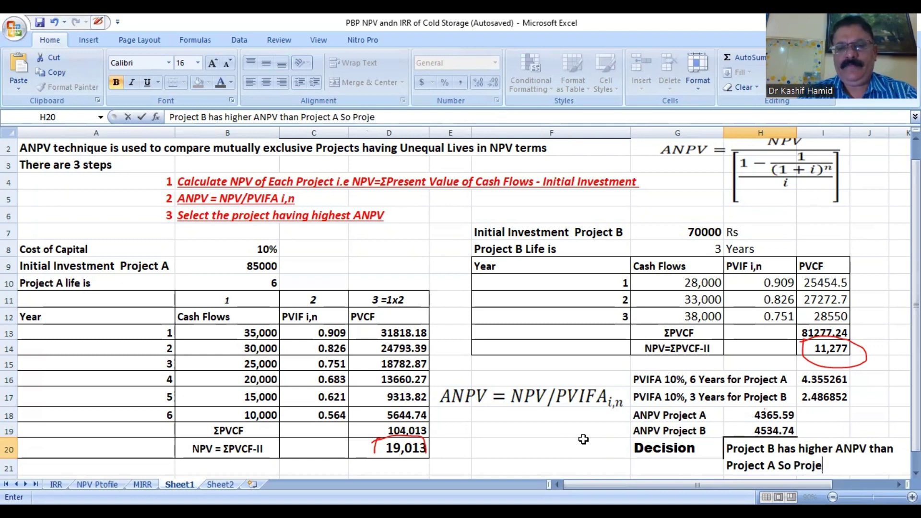
text( B is ac)
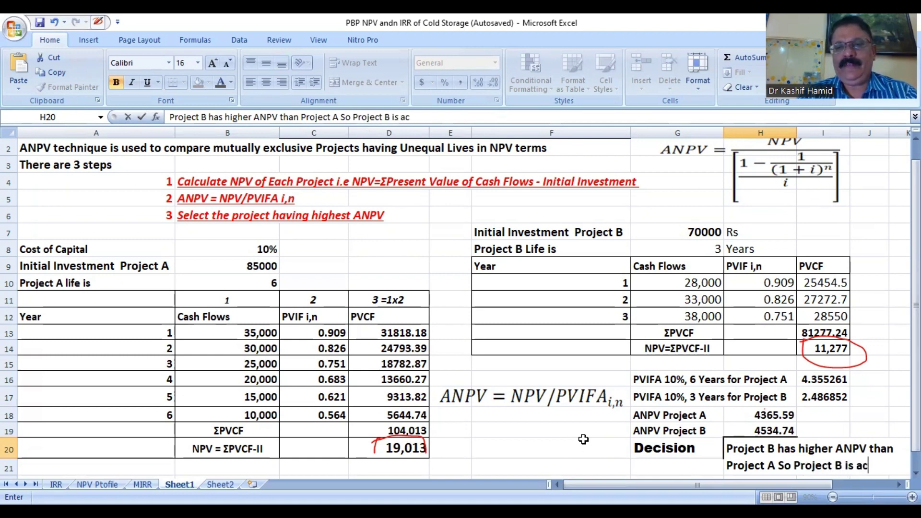
text(cepted)
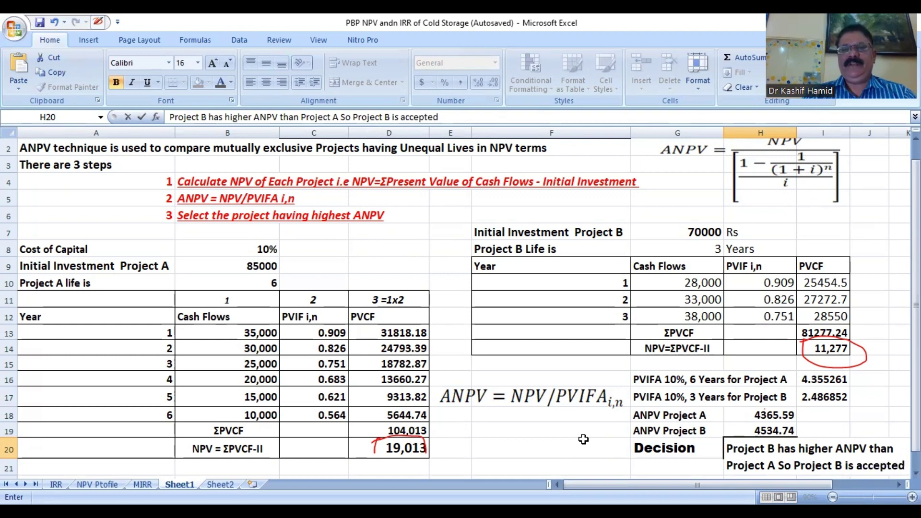